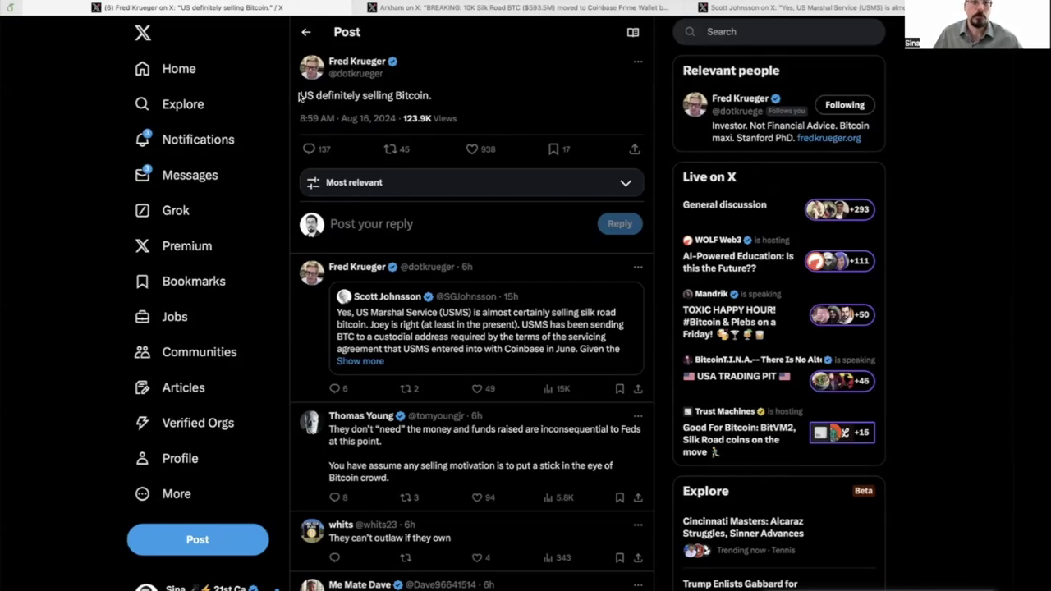
Highlight the statement "US definitely selling Bitcoin." and return to the reply thread that quotes it
drag(299, 96, 457, 94)
click(464, 94)
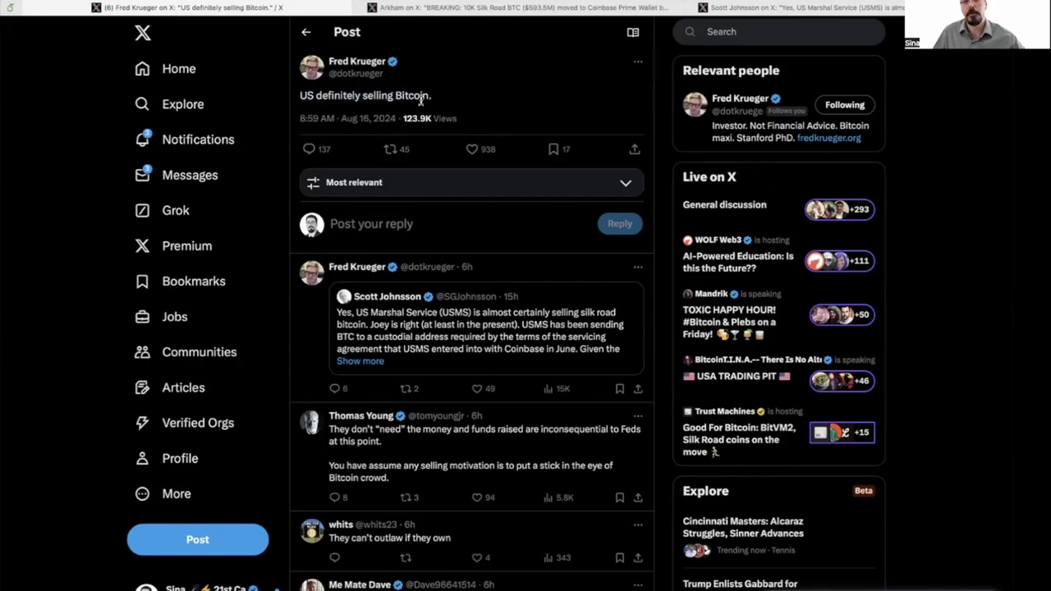
click(308, 34)
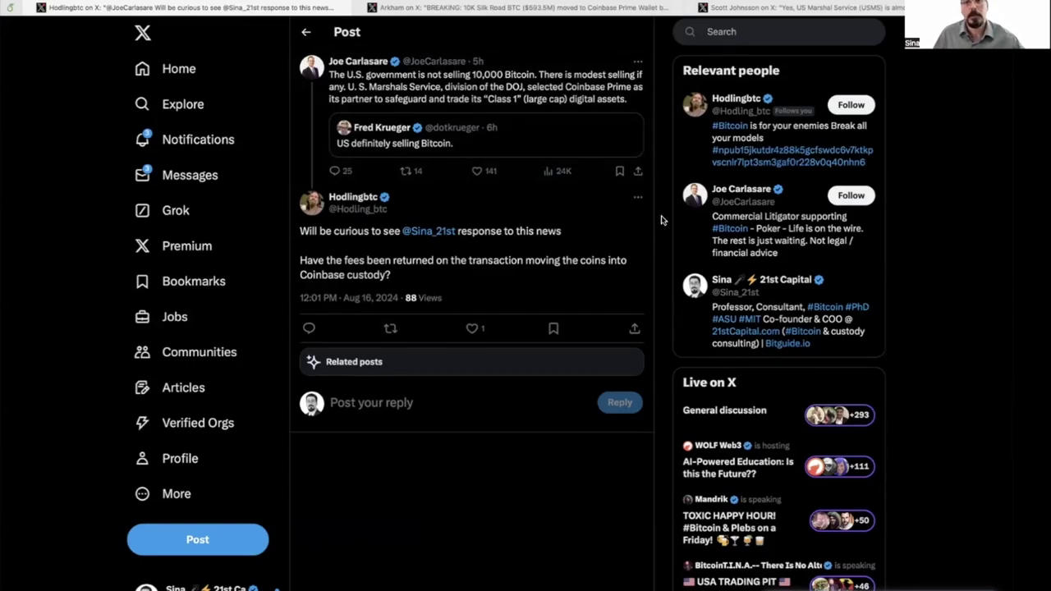
Bring up Arkham's post about Silk Road BTC moved to Coinbase Prime and highlight the amount transferred in its headline
click(561, 10)
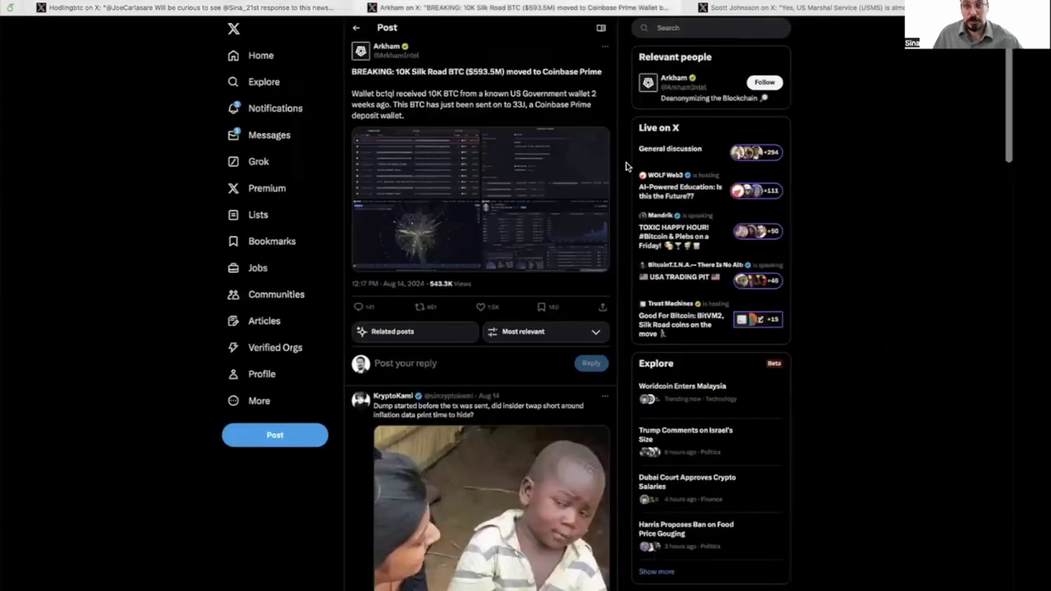
key(ctrl+plus)
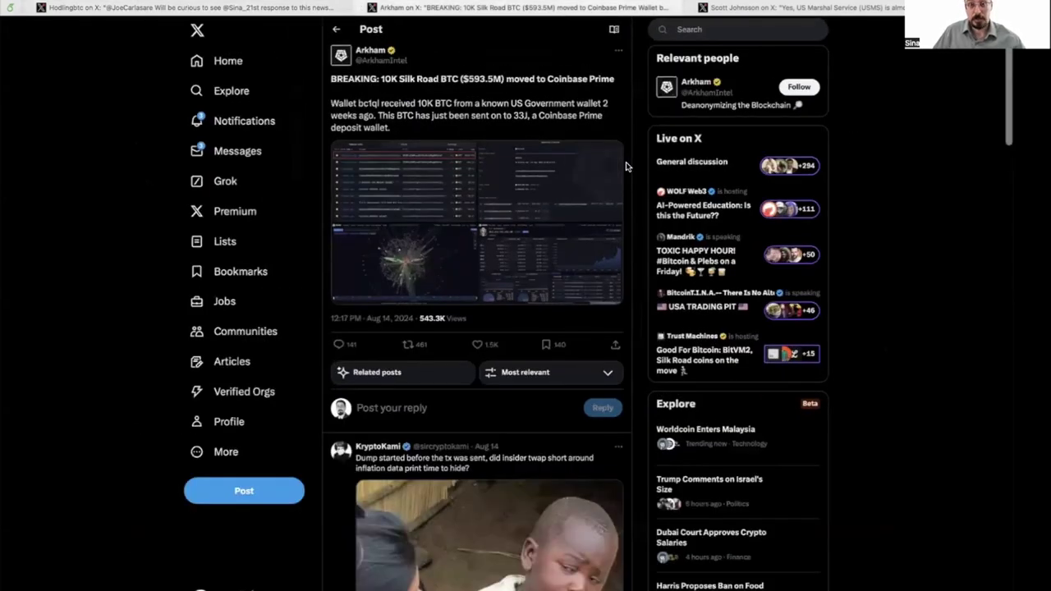
key(ctrl+plus)
key(ctrl+plus)
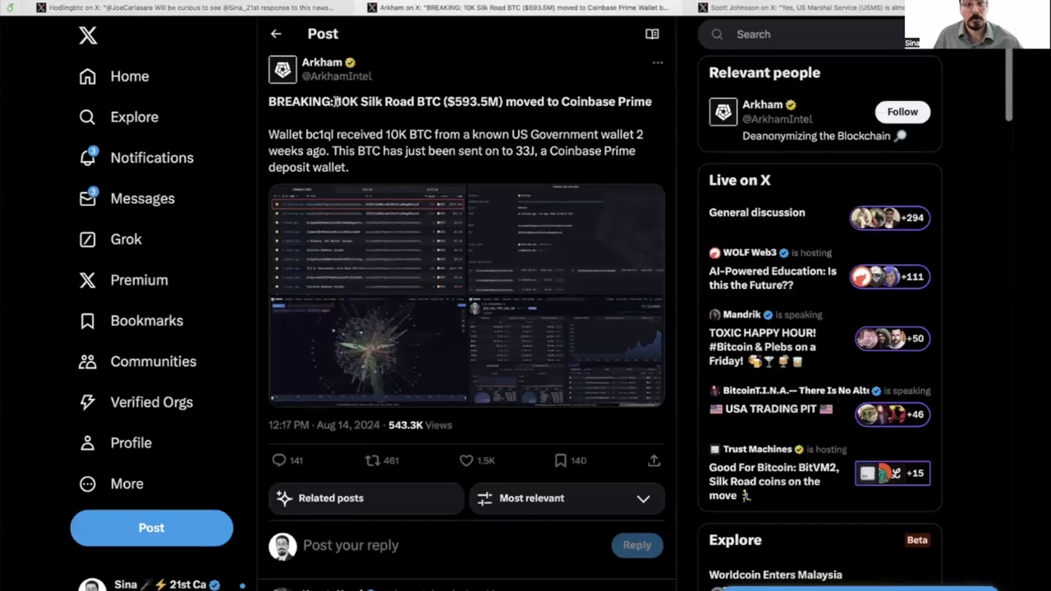
drag(335, 98, 443, 100)
click(503, 100)
click(532, 102)
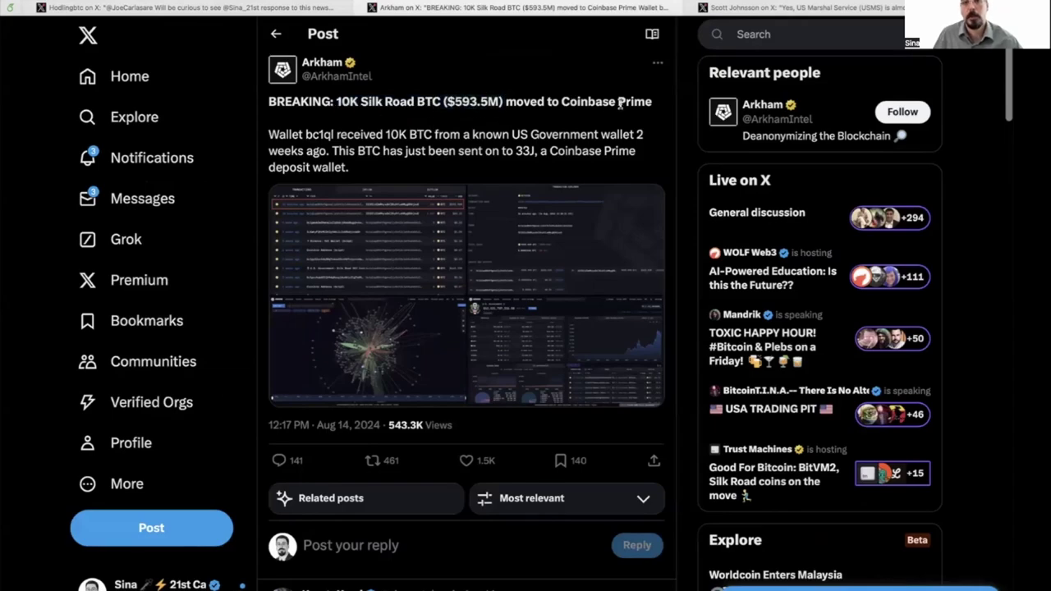
Open the transactions screenshot in Arkham's post and copy the recipient address of the outlined 10K BTC transfer
scroll(443, 136, down, 1)
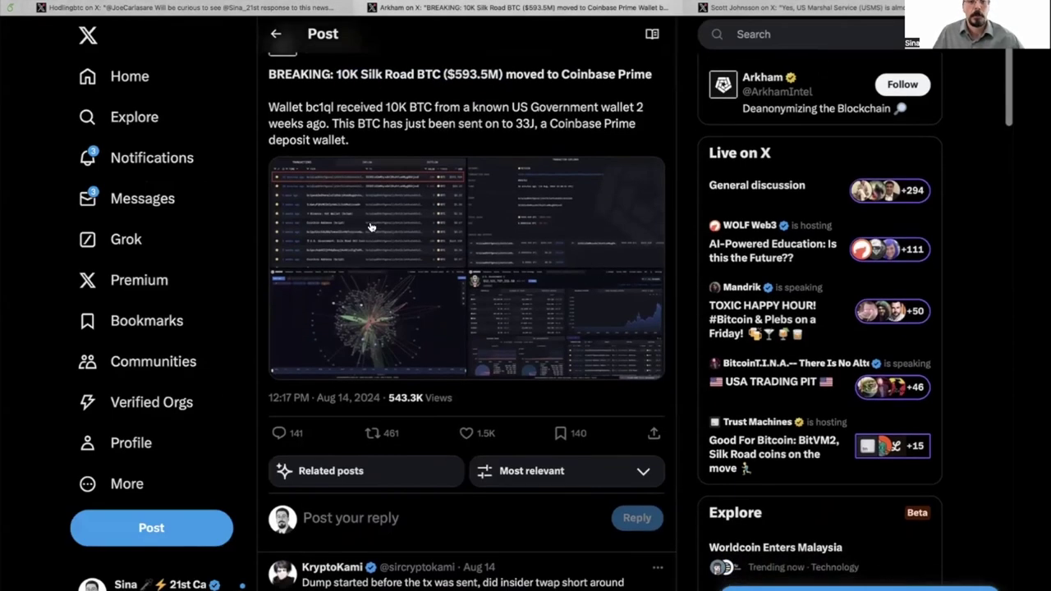
click(371, 235)
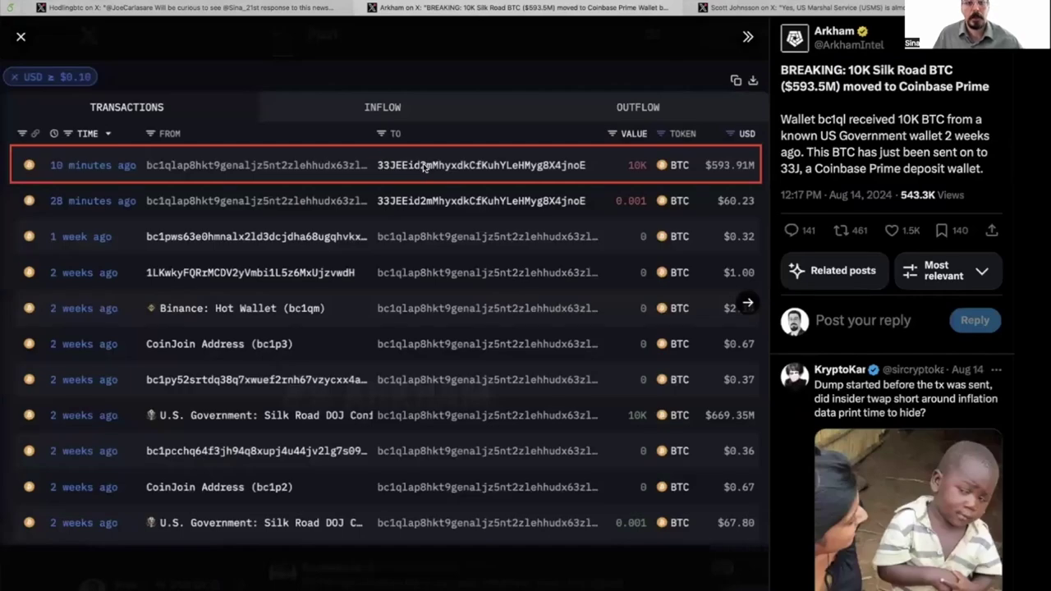
double_click(379, 165)
key(ctrl+c)
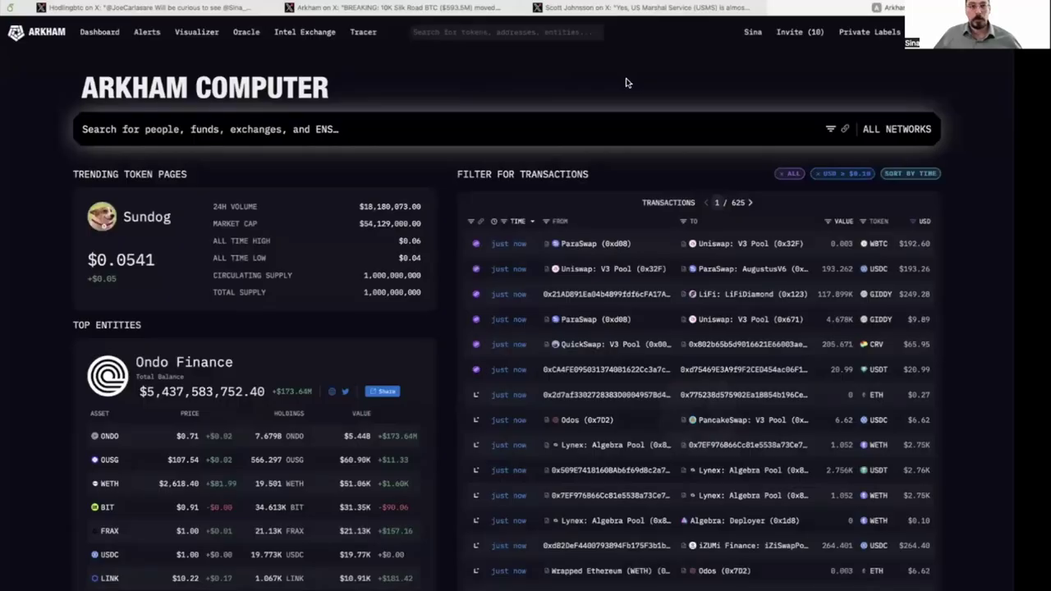
Look up the copied 33JEE recipient address in Arkham and open a trace for it
click(402, 132)
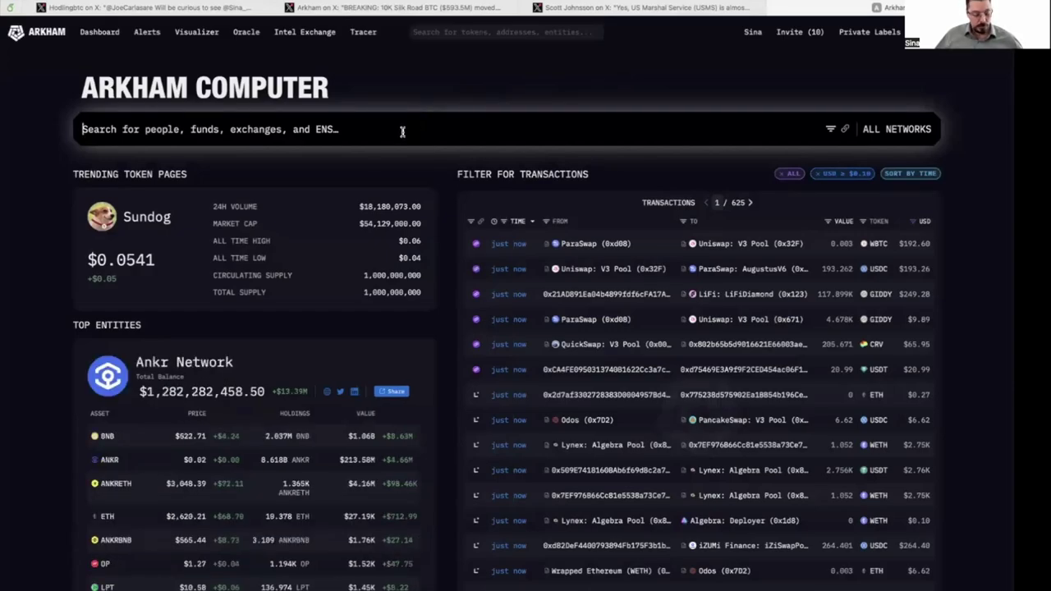
key(ctrl+v)
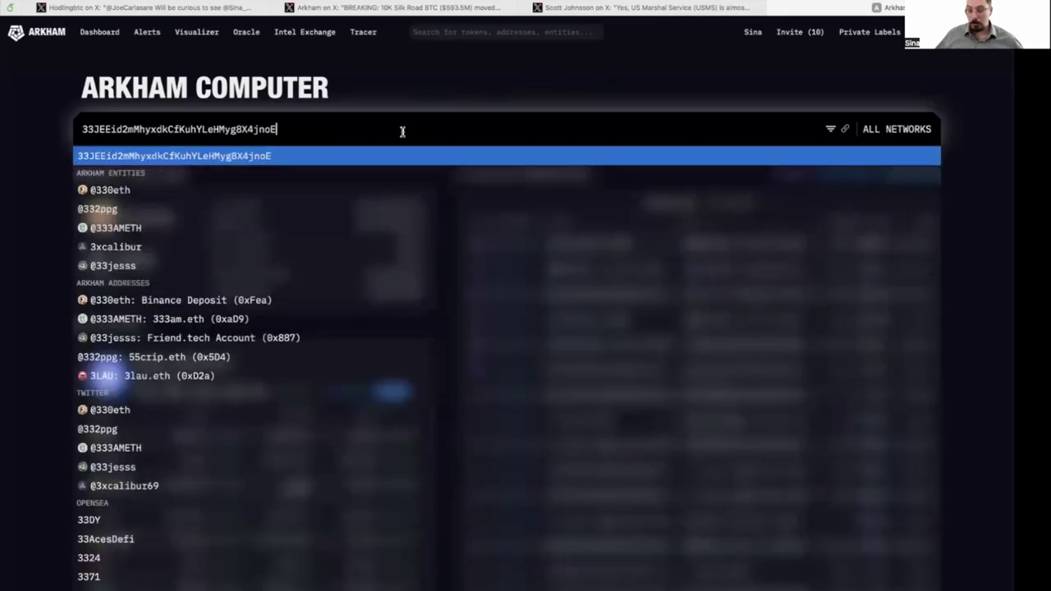
key(Return)
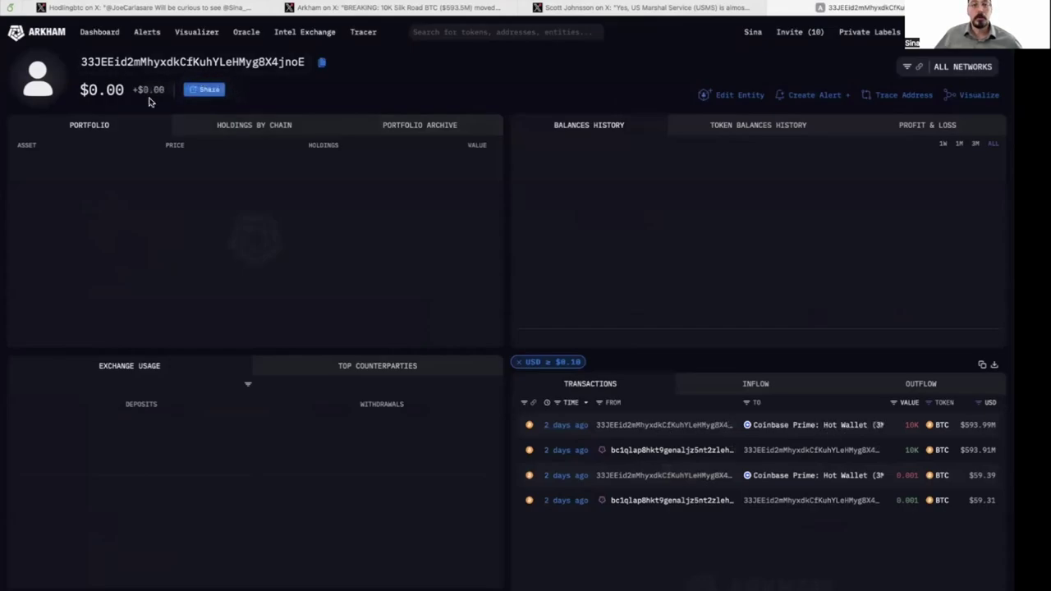
click(739, 127)
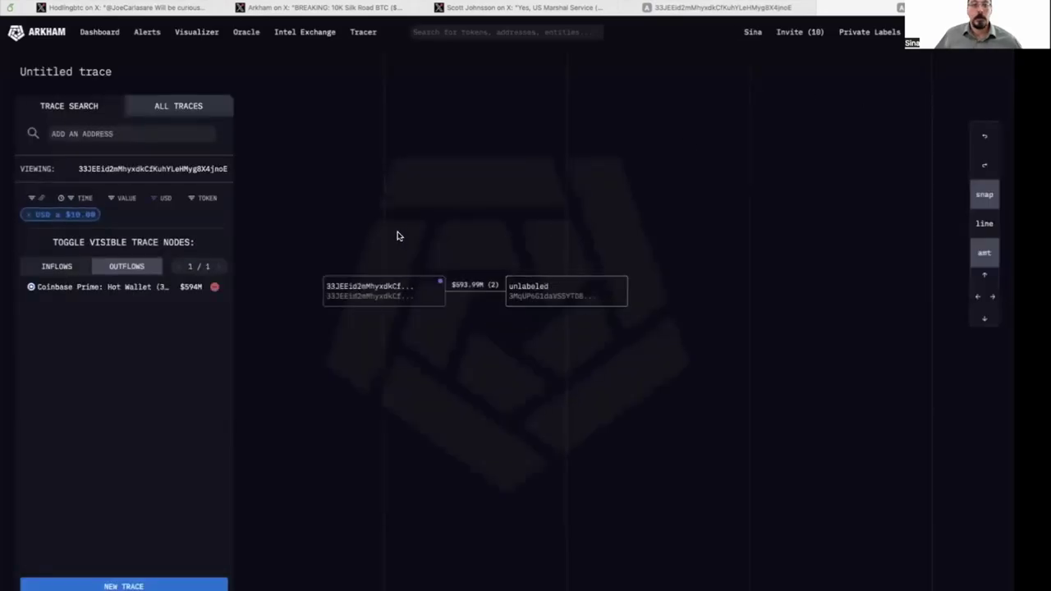
Examine the traced outflow to the Coinbase Prime hot wallet and select its node in the trace
mouse_move(335, 295)
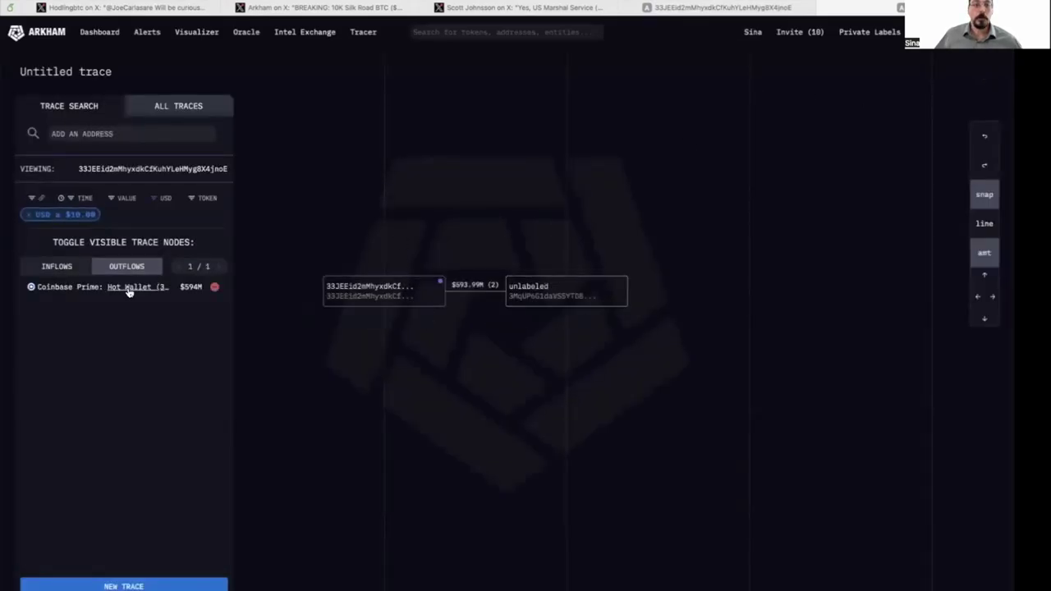
click(214, 287)
click(215, 286)
mouse_move(580, 287)
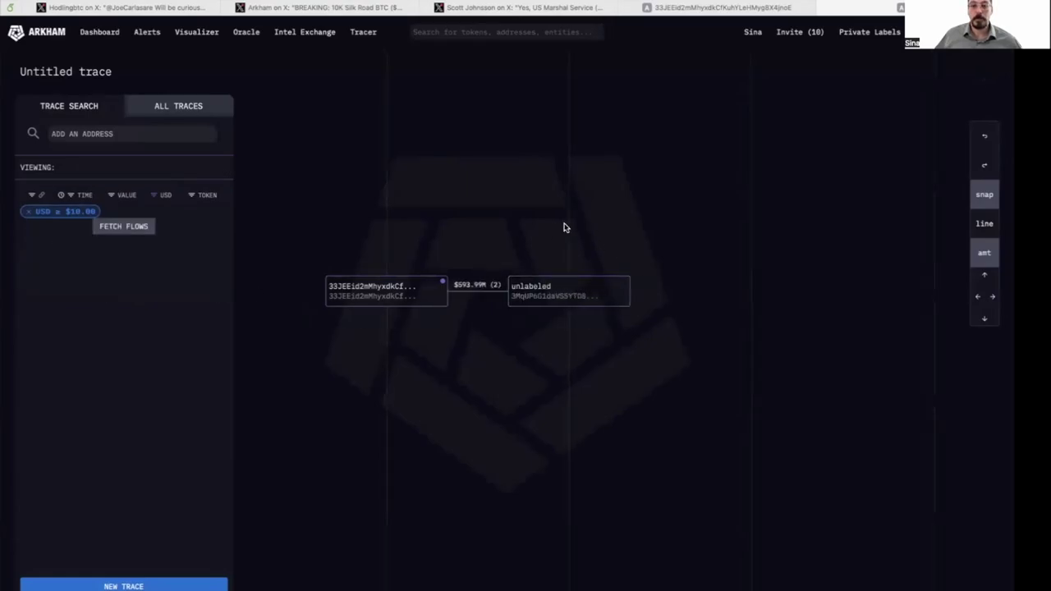
mouse_move(716, 272)
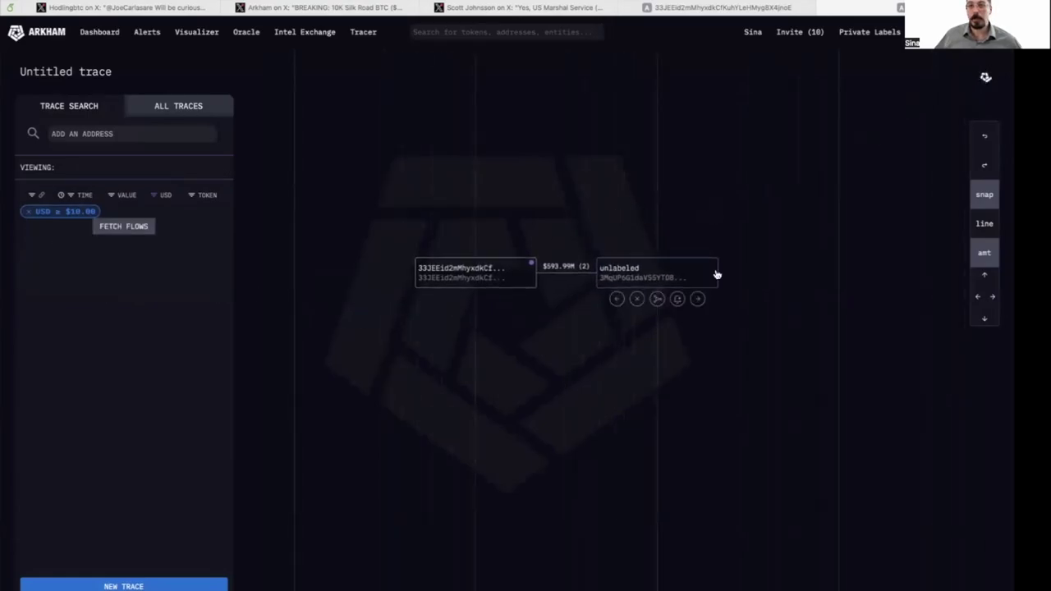
click(614, 284)
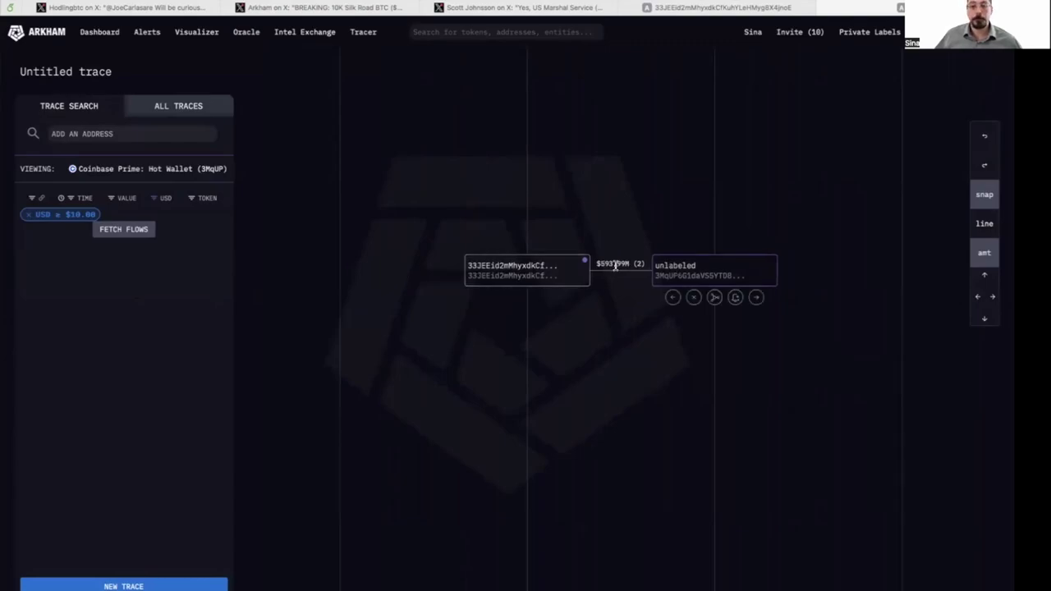
Fetch the inflows of the 33JEE address and add its bc1qlap source address to the trace
mouse_move(521, 272)
mouse_down()
mouse_move(559, 265)
mouse_move(530, 276)
mouse_up()
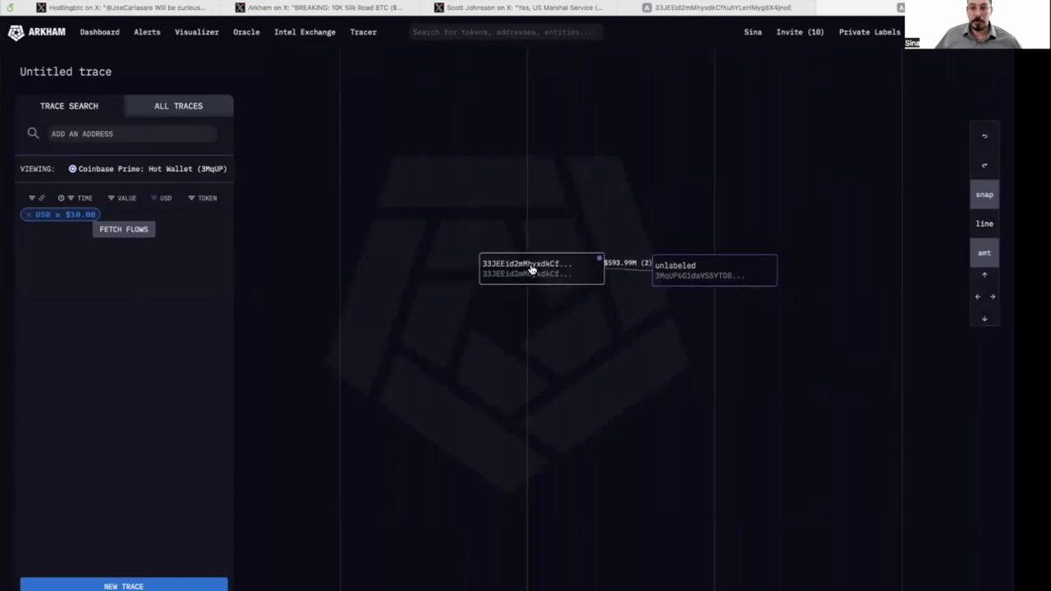
mouse_move(529, 279)
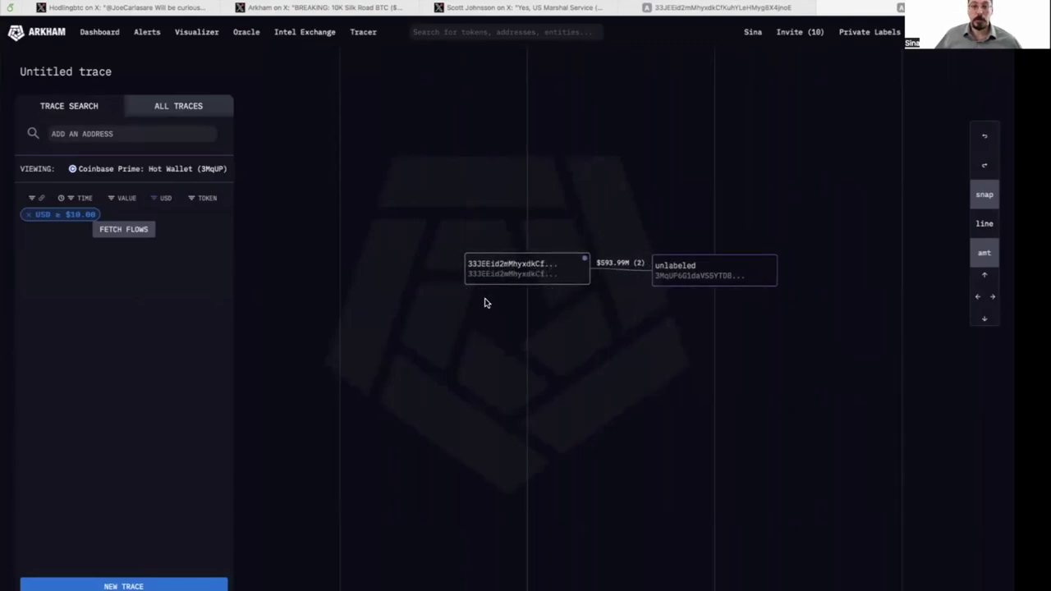
click(485, 296)
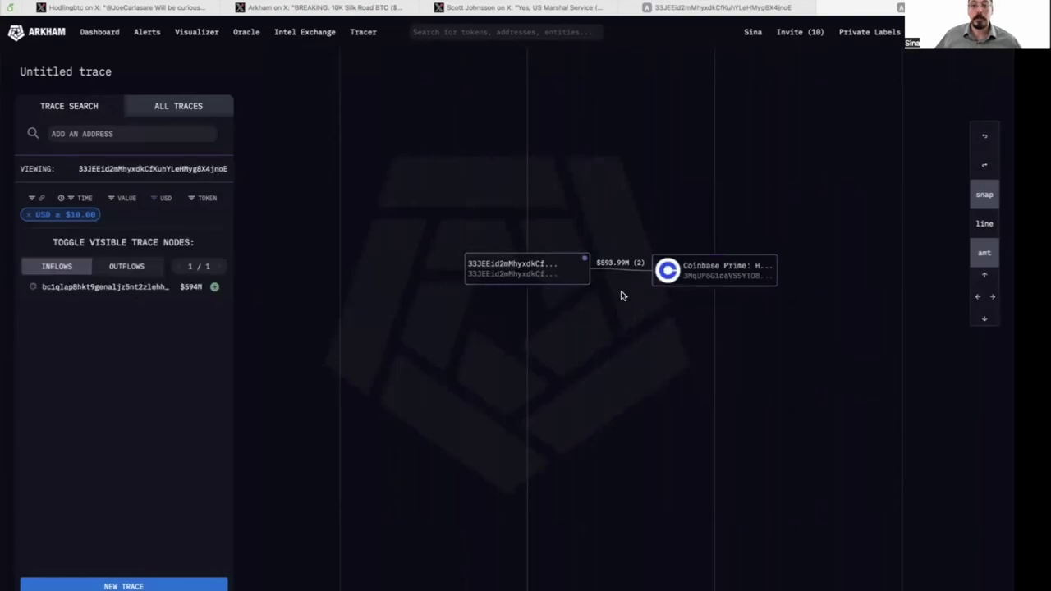
mouse_move(487, 299)
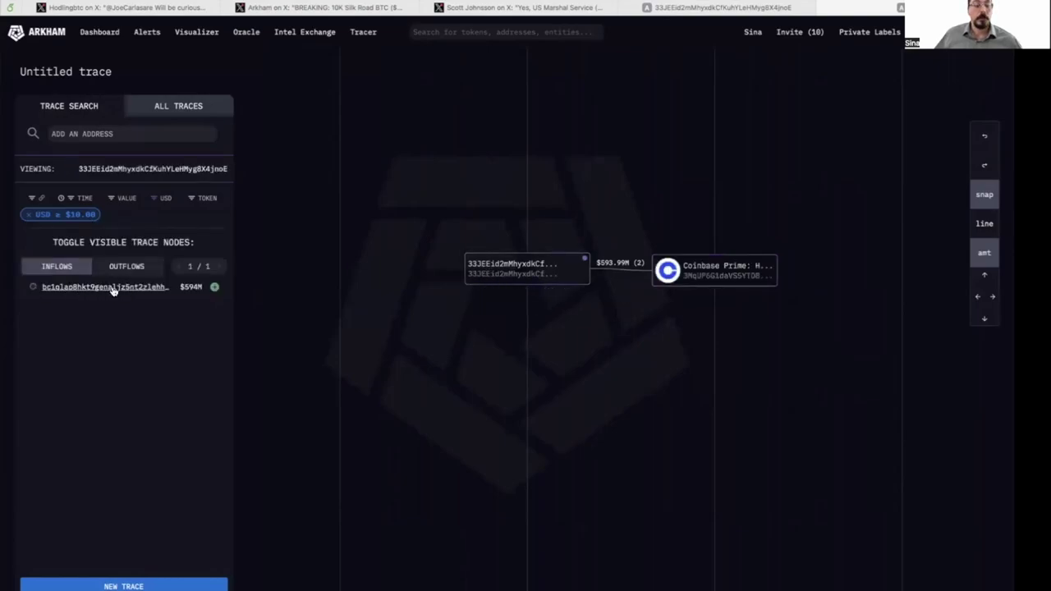
click(214, 287)
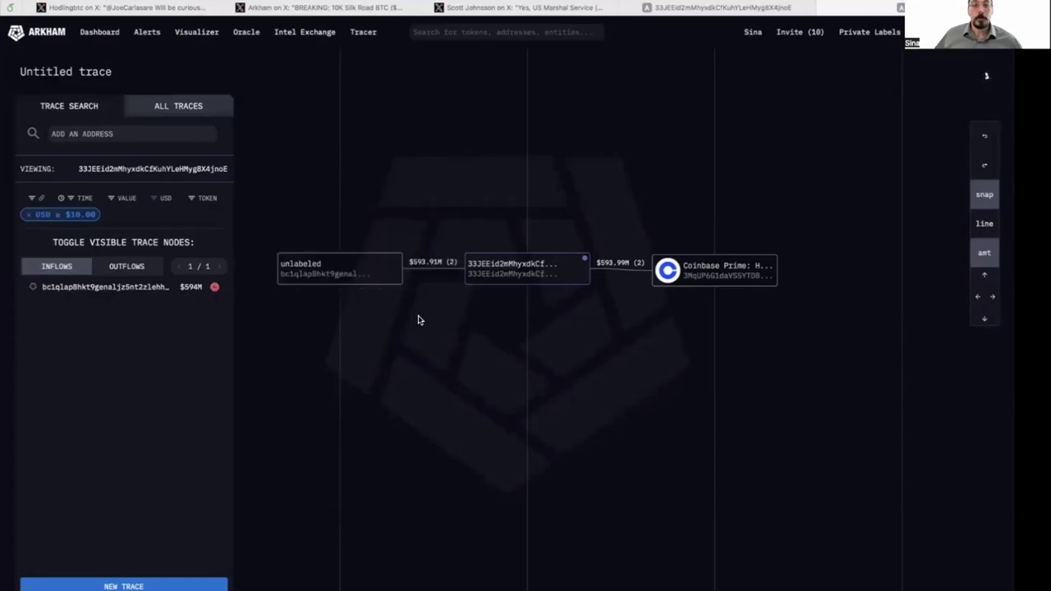
Fetch the inflows of the bc1qlap address and add the $669M U.S. Government: Silk Road DOJ source to the trace
click(441, 263)
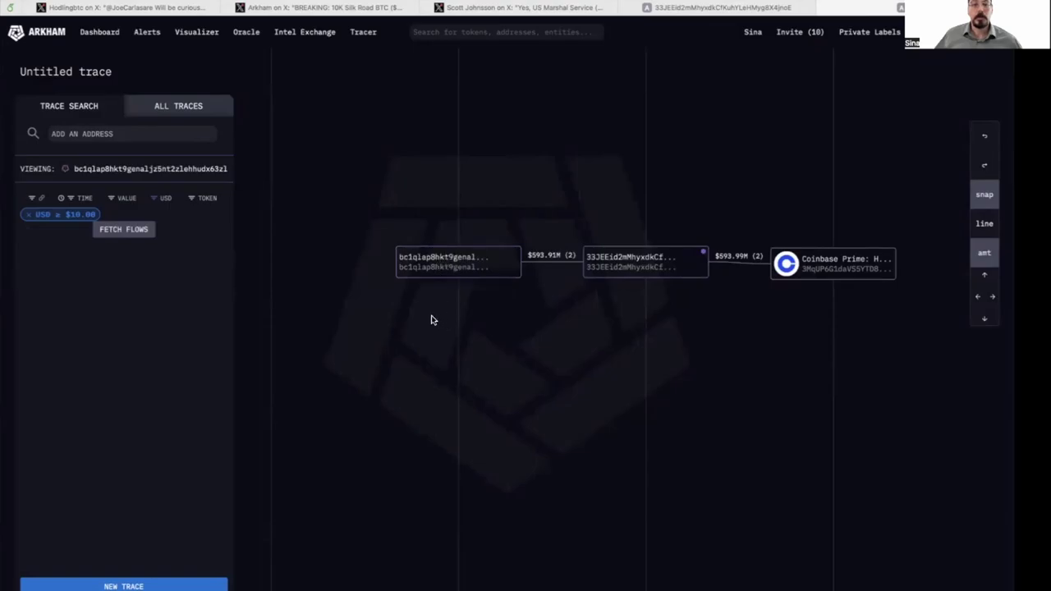
click(416, 290)
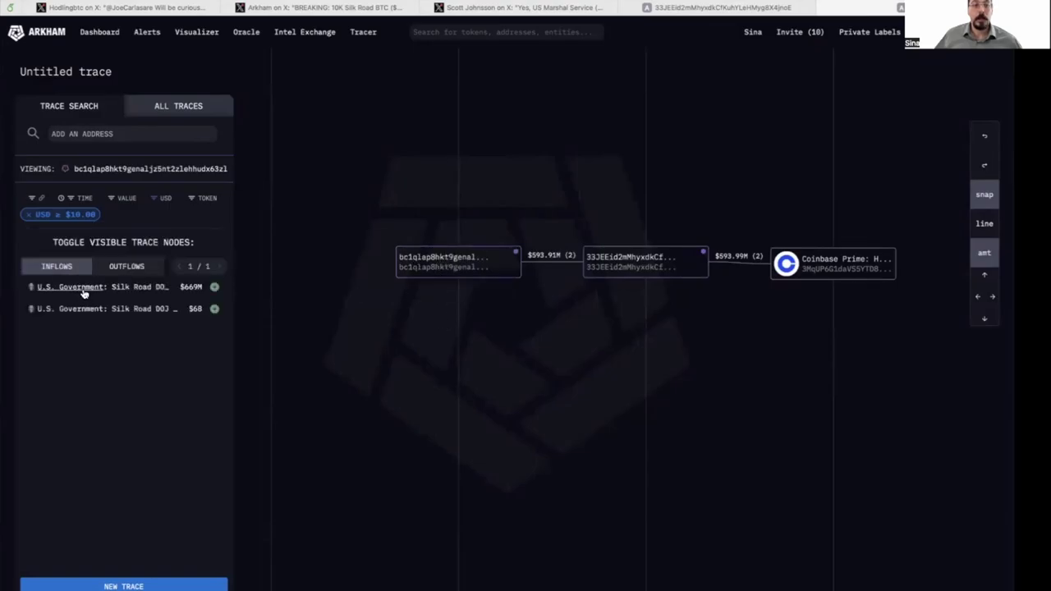
click(214, 287)
click(368, 263)
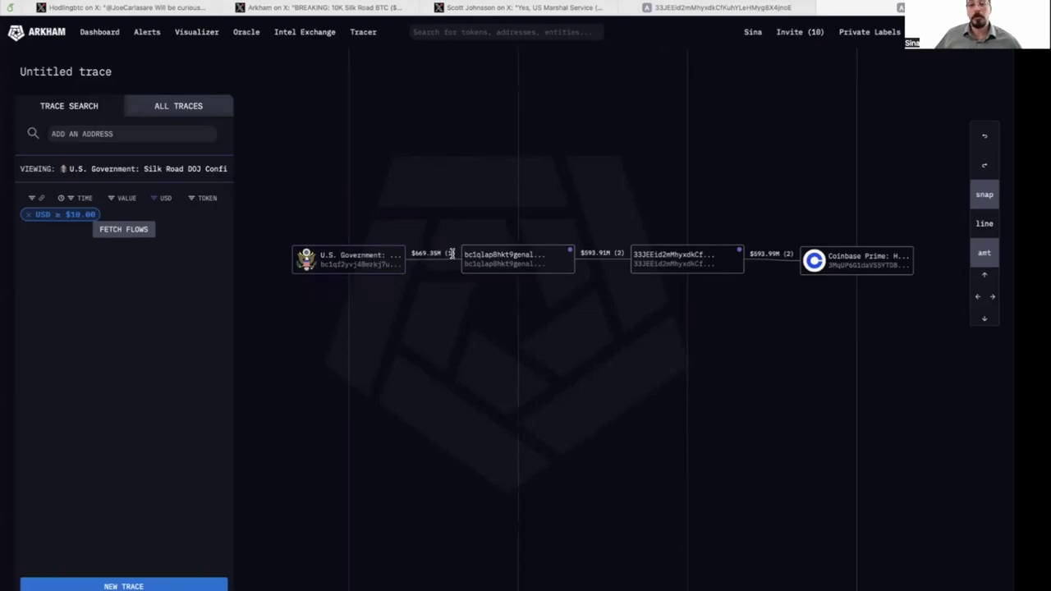
Fetch the flows into the U.S. Government: Silk Road DOJ wallet and add its $674M government source to the trace
mouse_move(492, 260)
mouse_move(651, 257)
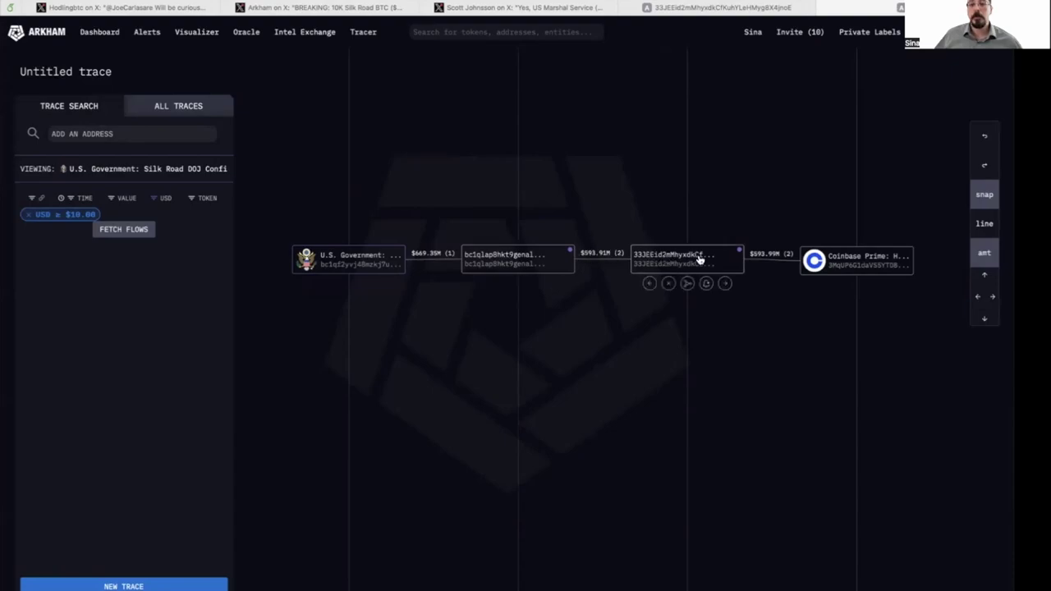
mouse_move(817, 259)
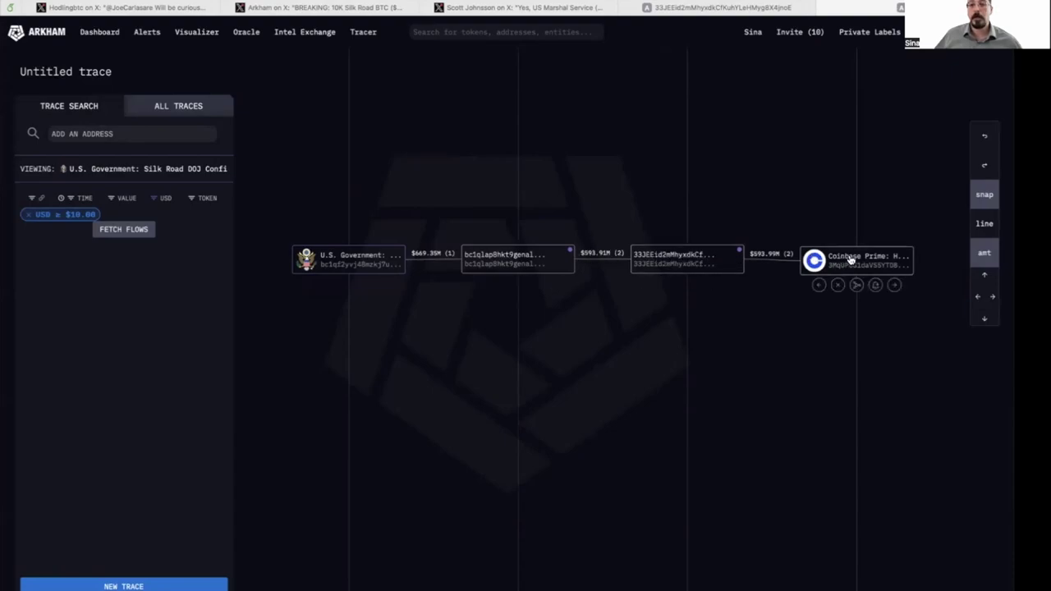
mouse_move(353, 258)
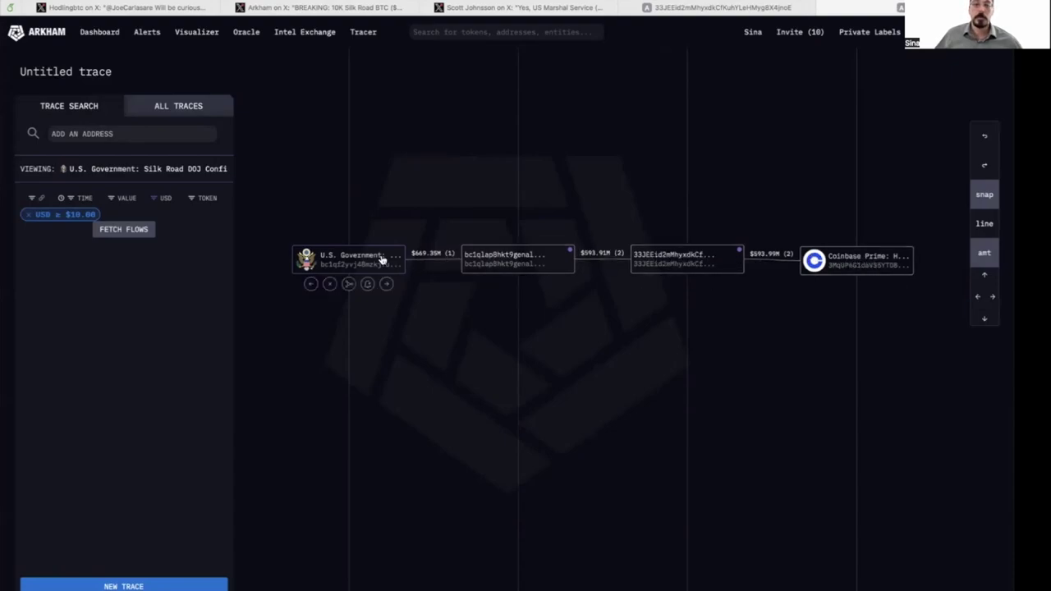
click(311, 284)
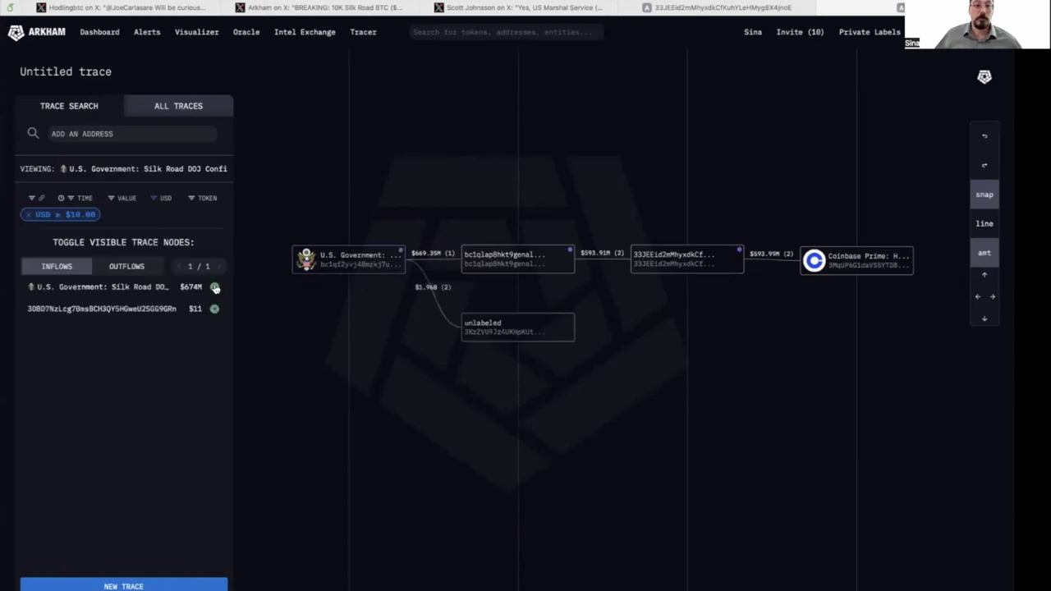
click(214, 287)
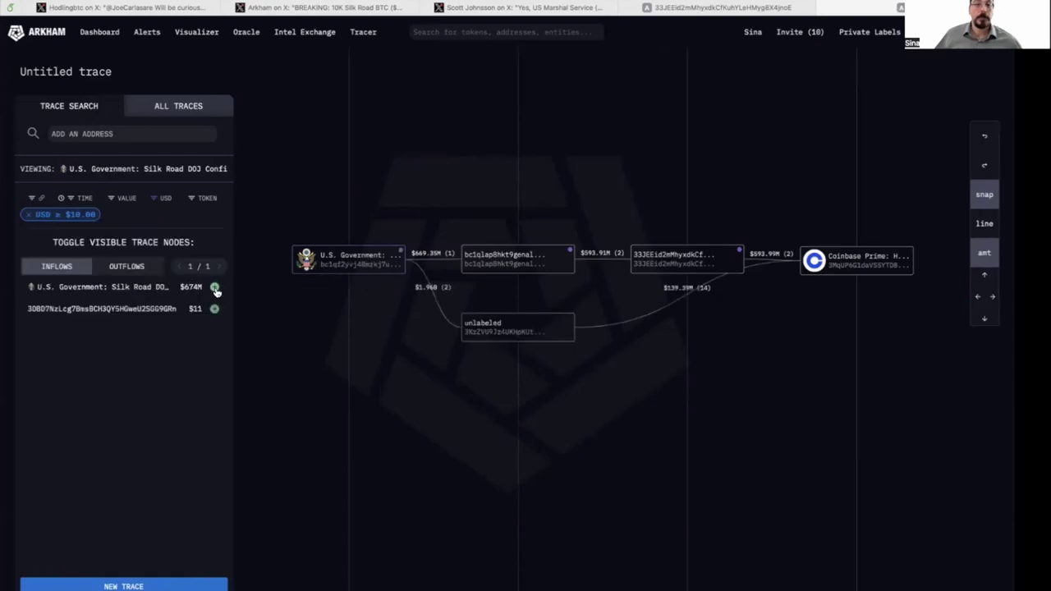
drag(340, 324, 517, 312)
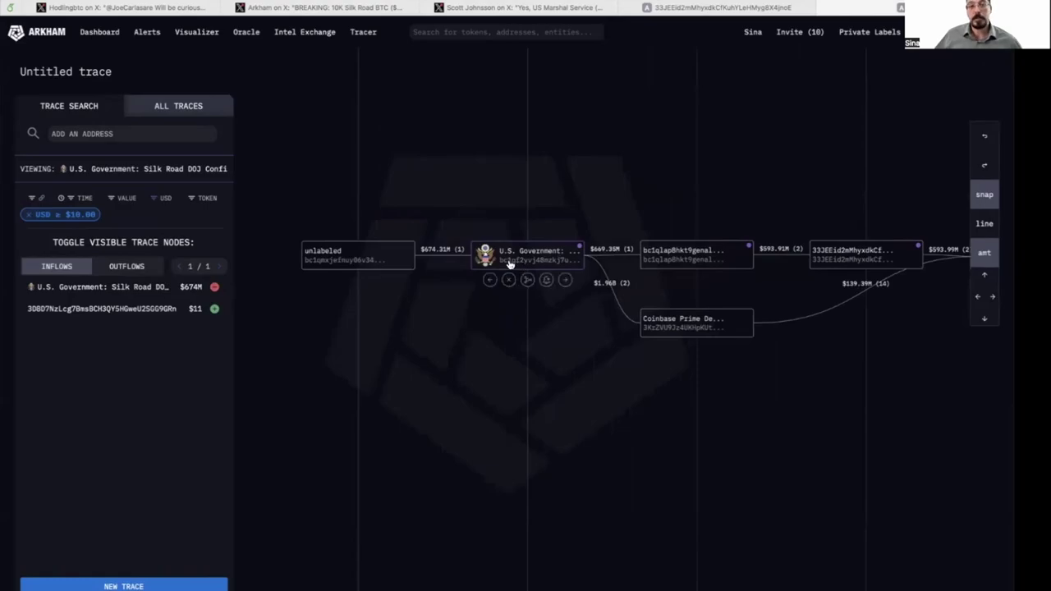
click(375, 256)
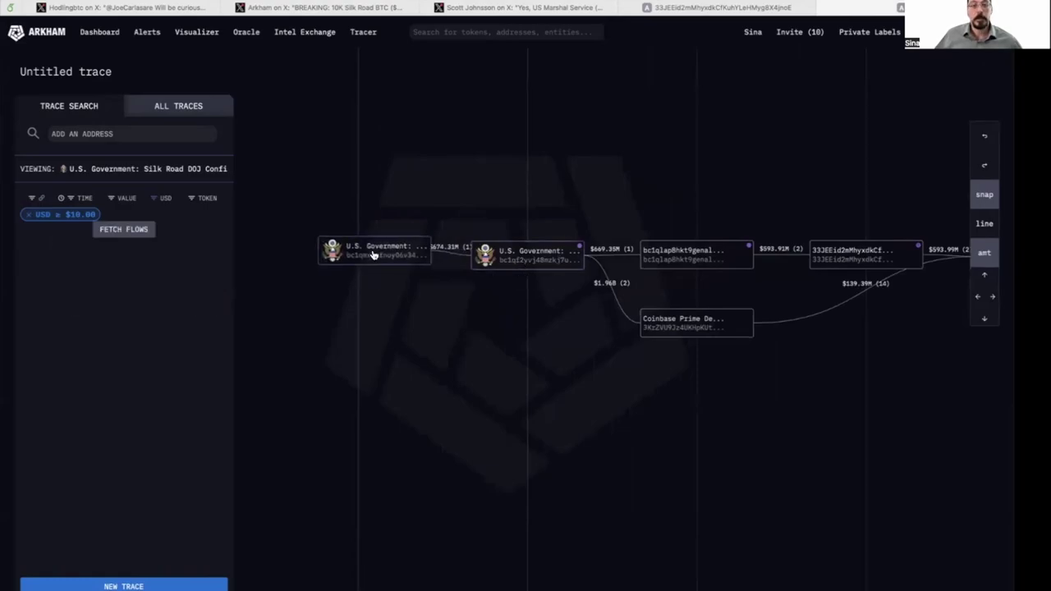
Fetch the inflows of the earliest U.S. Government wallet and add its $2B and $398M Silk Road Hacker sources to the trace
mouse_move(378, 267)
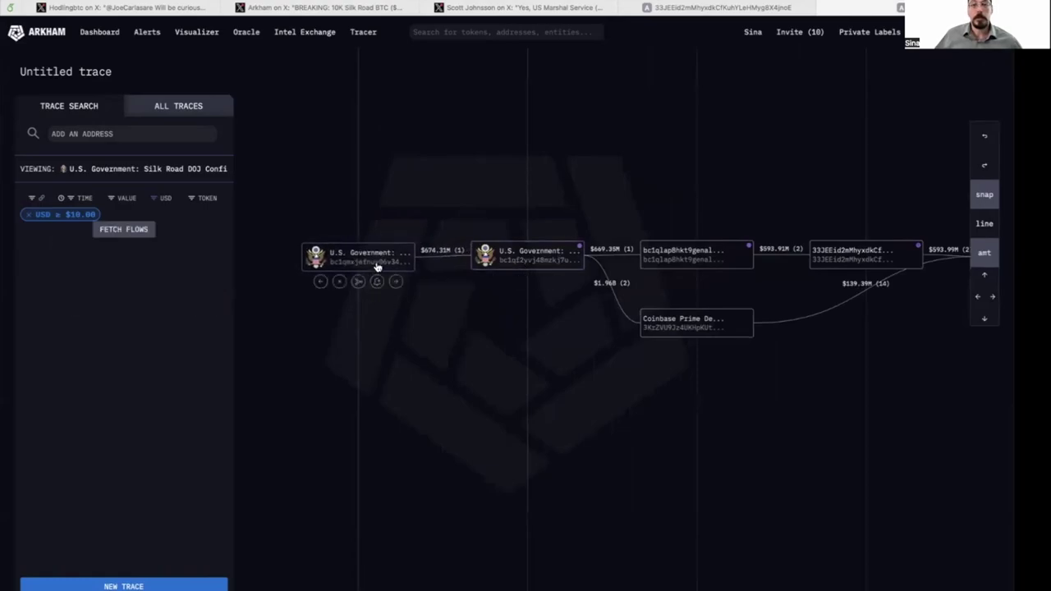
click(320, 282)
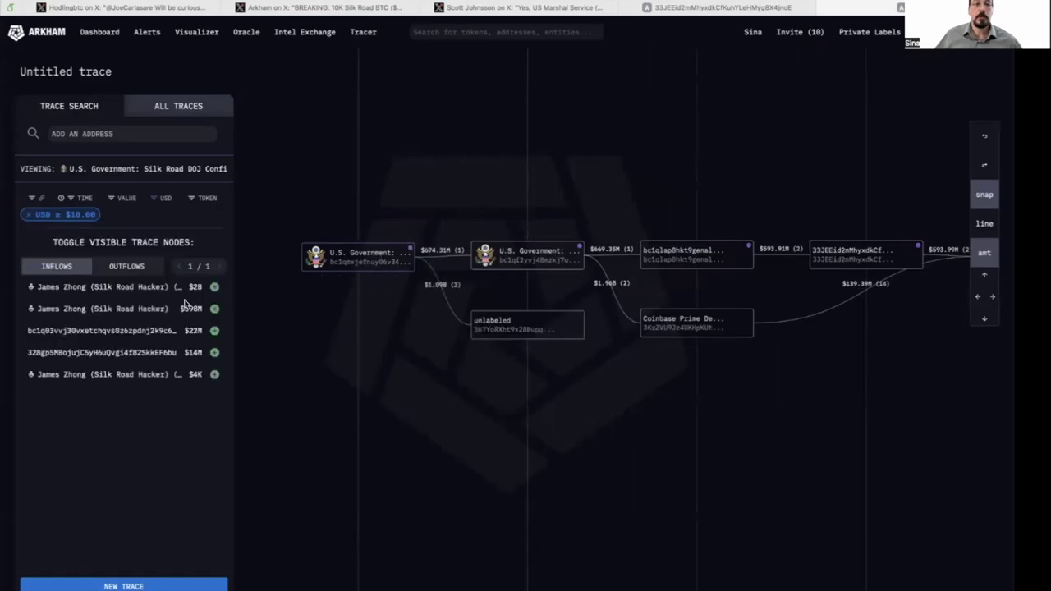
click(214, 286)
click(214, 308)
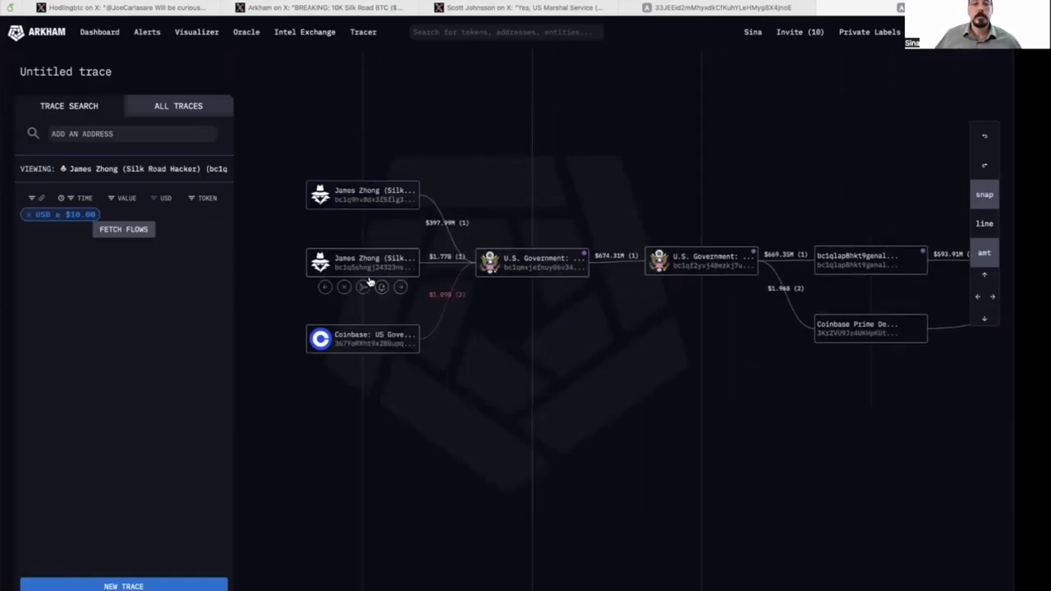
Remove the Coinbase Prime Deposit node (3KrZVU) from the trace
drag(605, 347, 531, 345)
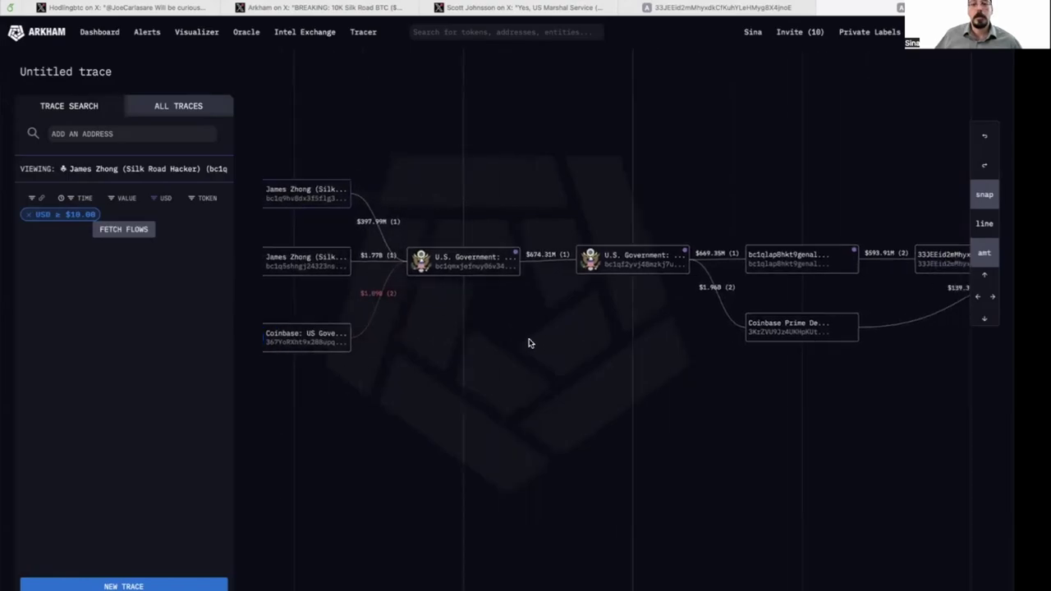
drag(667, 346, 359, 342)
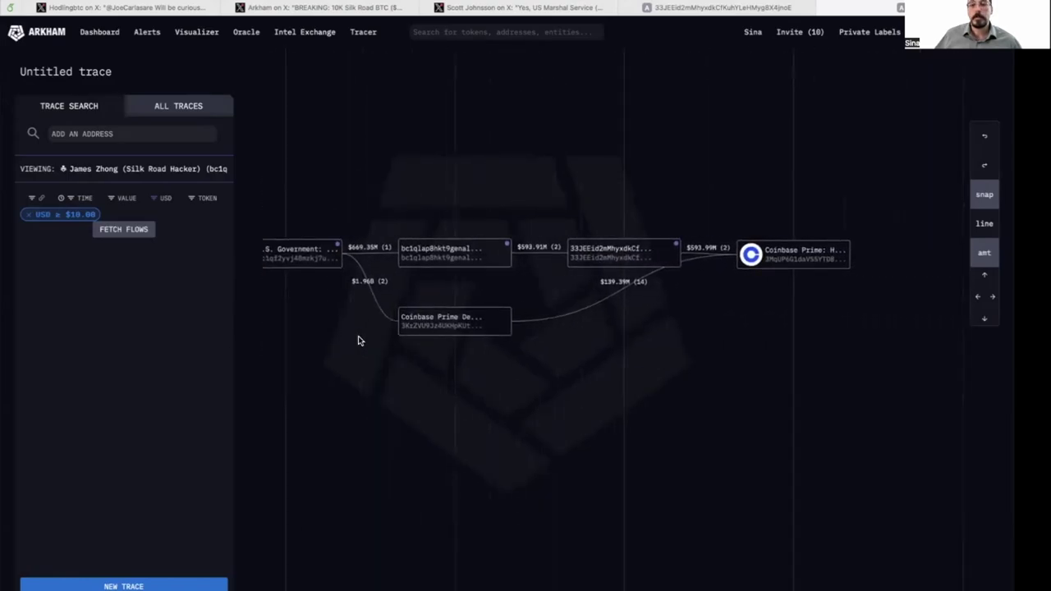
click(492, 345)
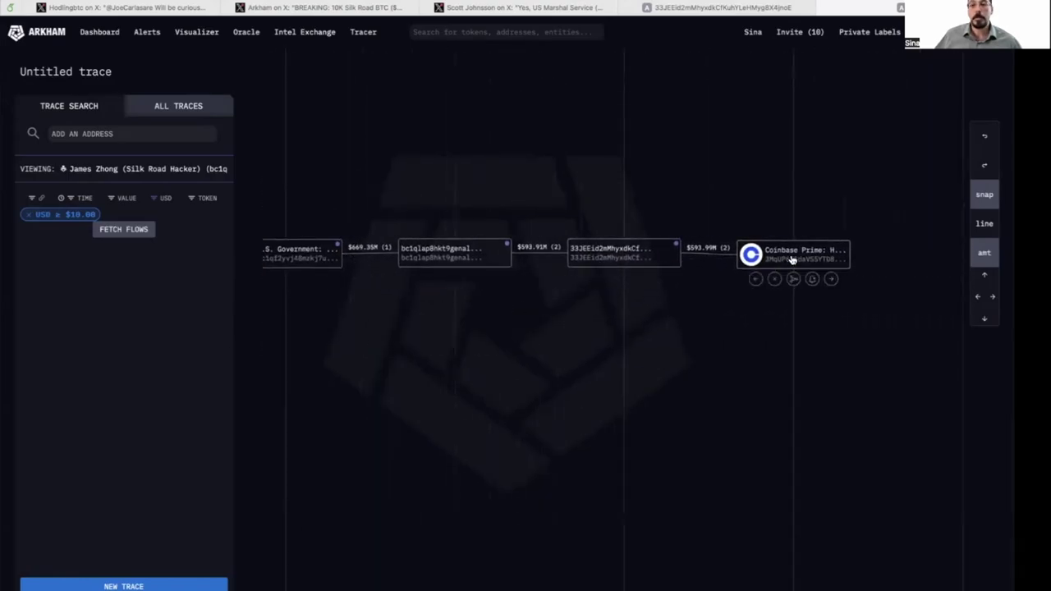
Fetch the inflows of the Coinbase Prime hot wallet, browse its source pages and add the $59M Cipher Mining source to the trace
drag(716, 328, 570, 331)
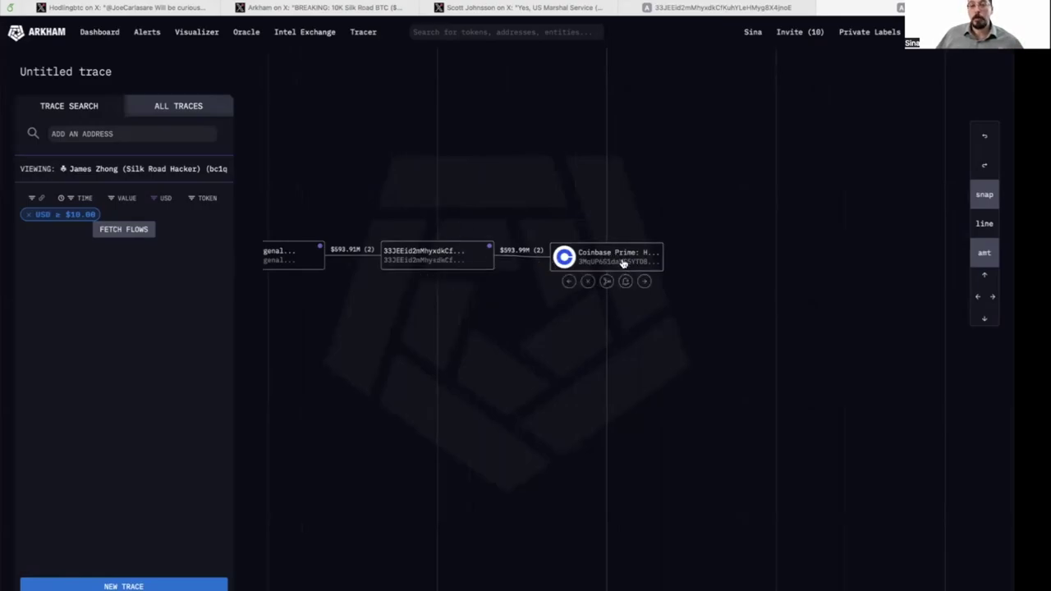
click(571, 286)
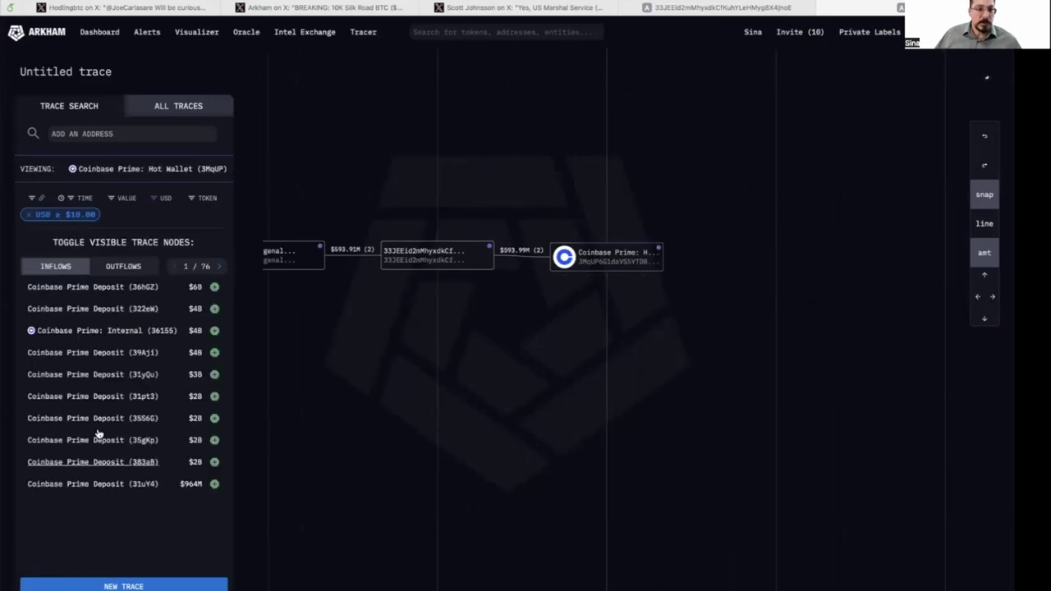
click(219, 266)
click(218, 267)
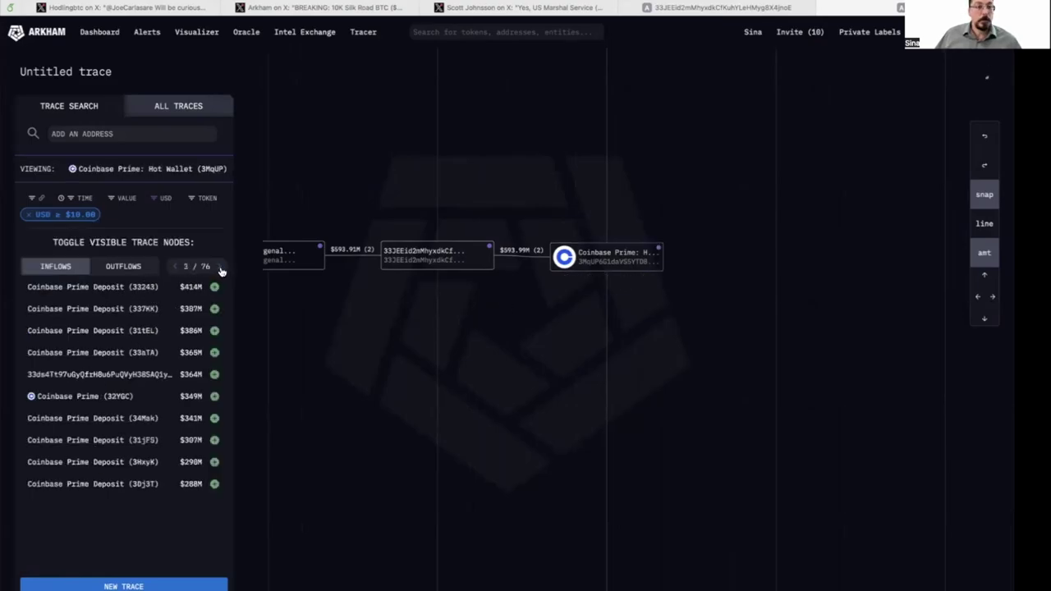
click(219, 267)
click(219, 267)
click(219, 266)
click(219, 267)
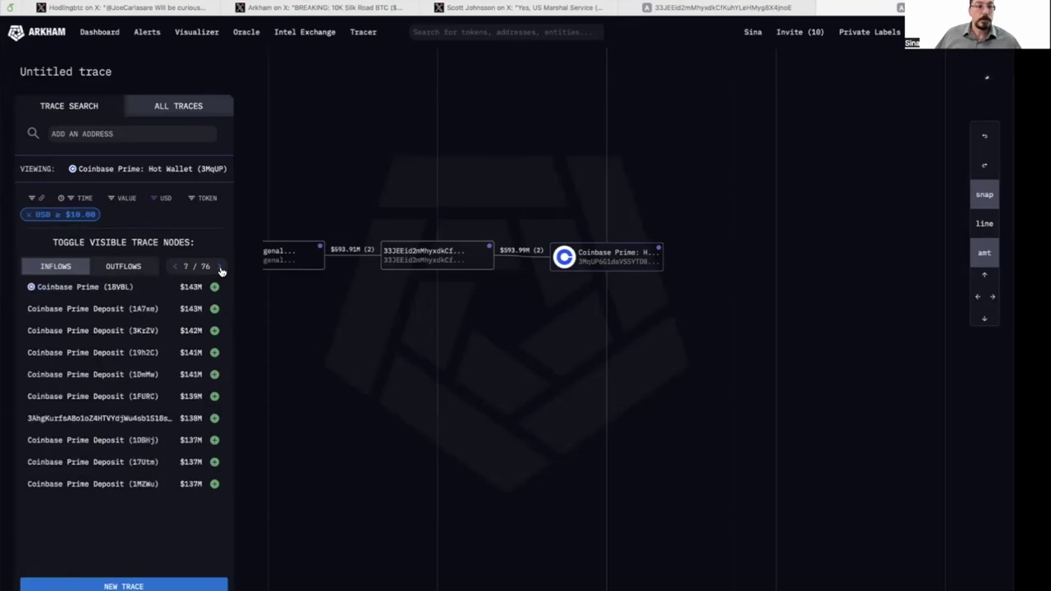
click(219, 267)
click(220, 267)
click(219, 267)
click(219, 267)
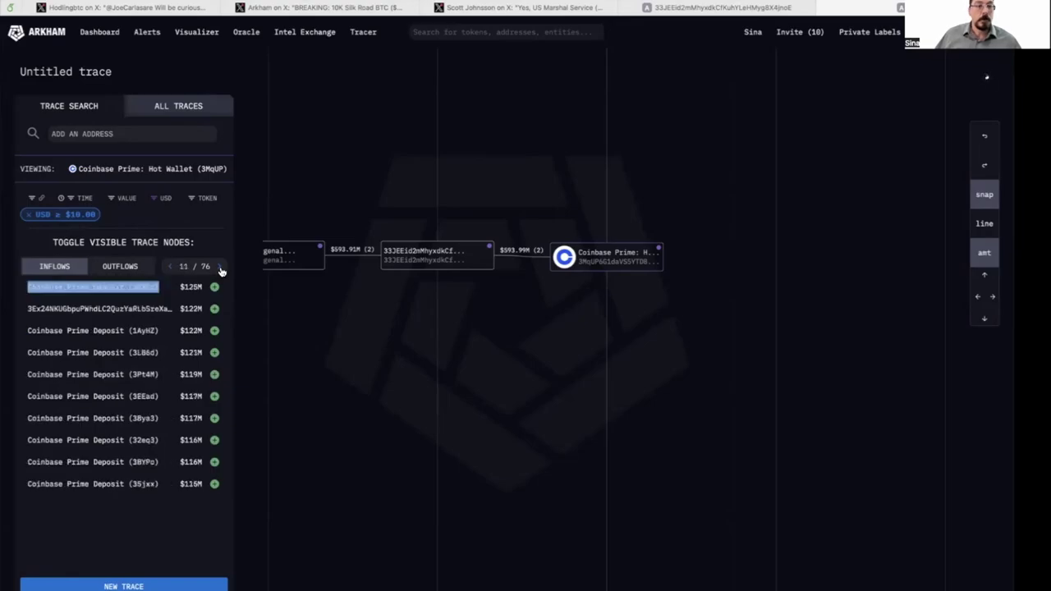
click(220, 267)
click(219, 267)
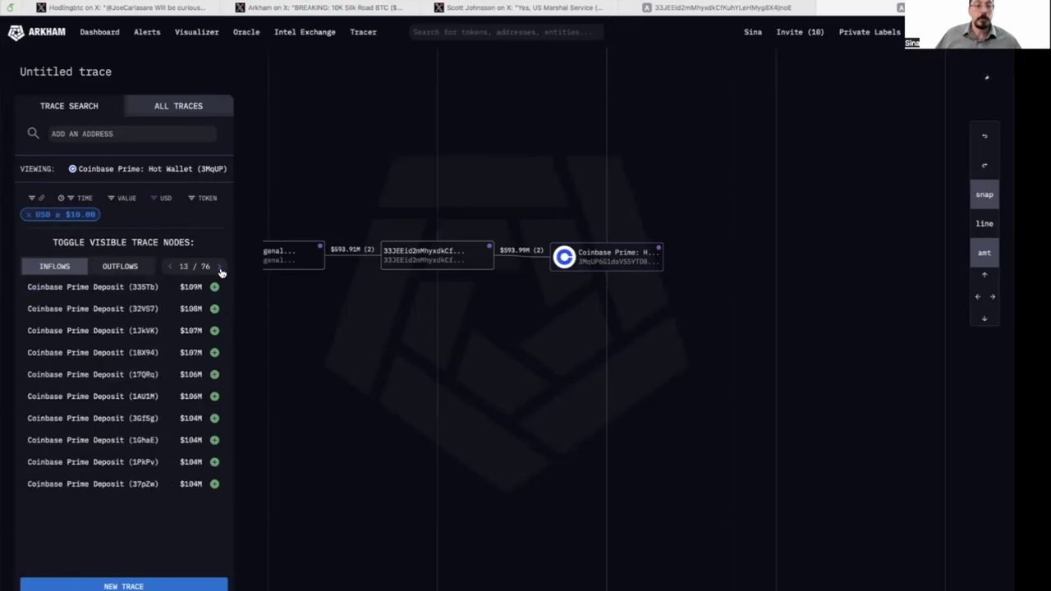
click(219, 267)
click(220, 267)
click(220, 267)
click(215, 267)
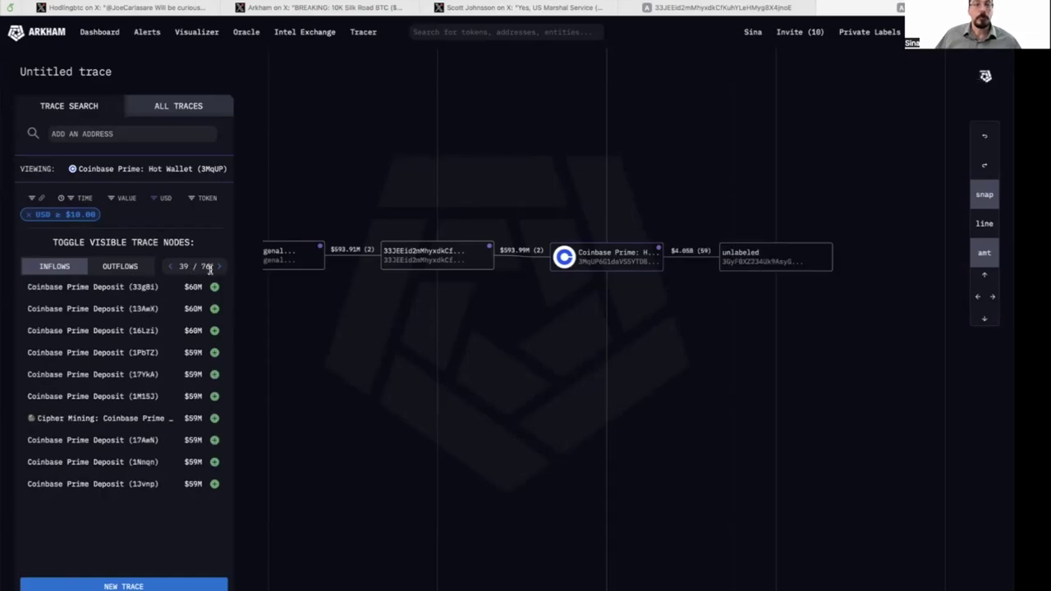
click(214, 420)
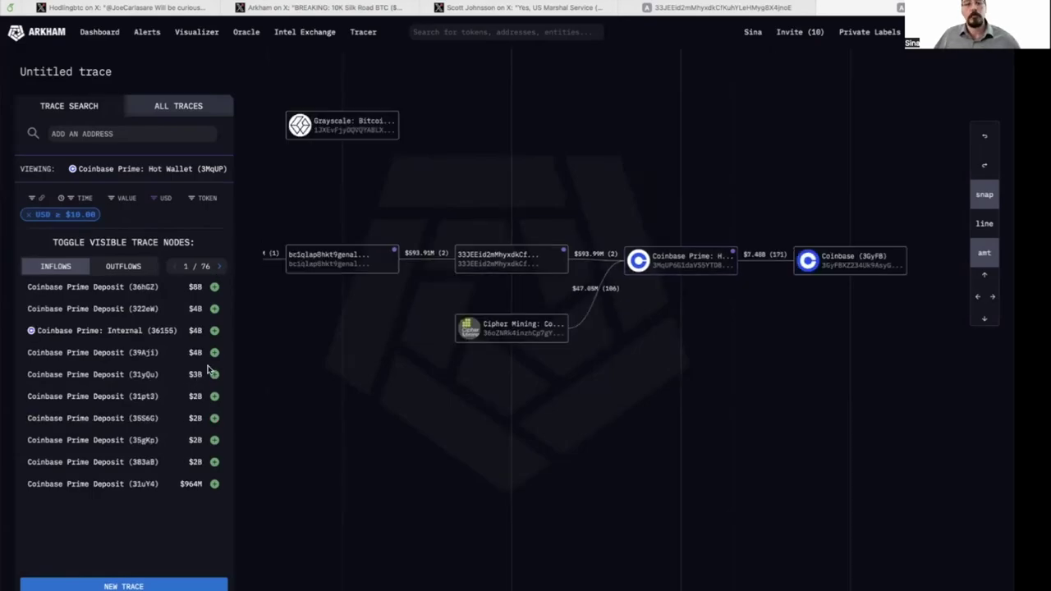
Add the $8B Coinbase Prime Deposit (36hGZ) source to the trace and remove the Coinbase (3GyFB) node
click(214, 288)
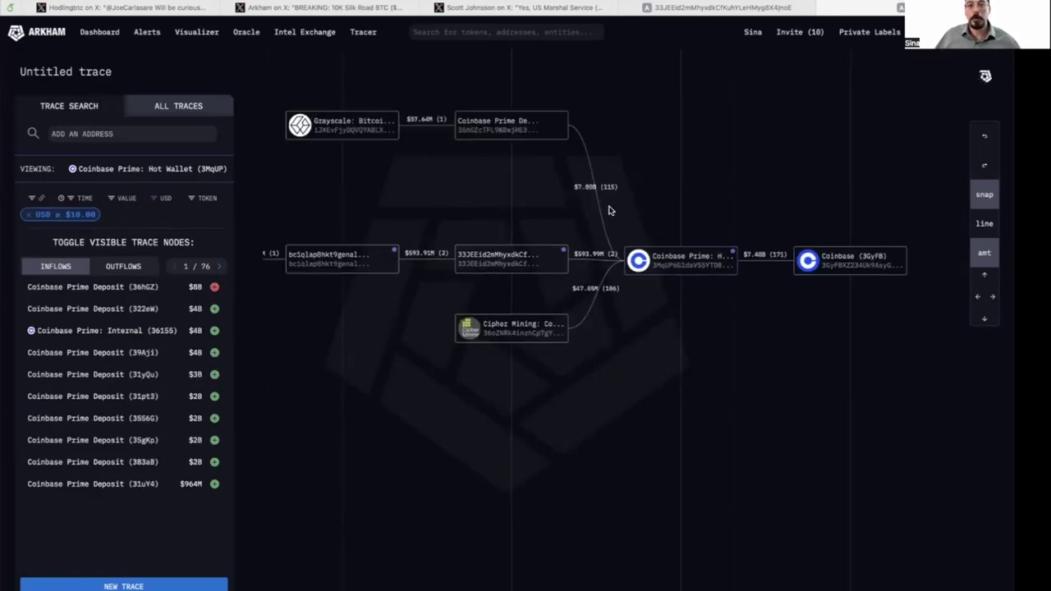
mouse_move(505, 130)
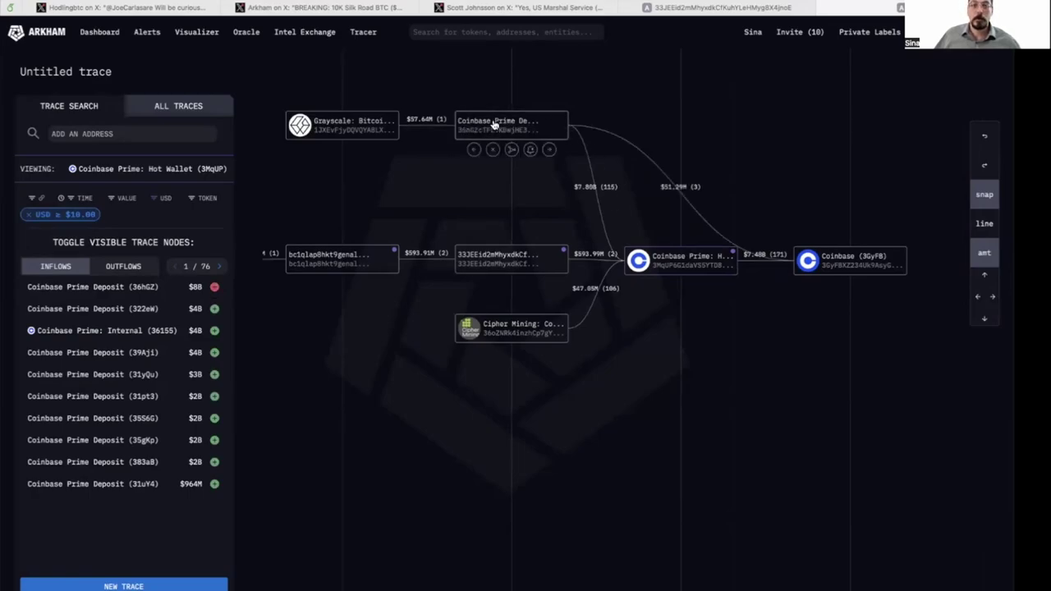
mouse_move(338, 128)
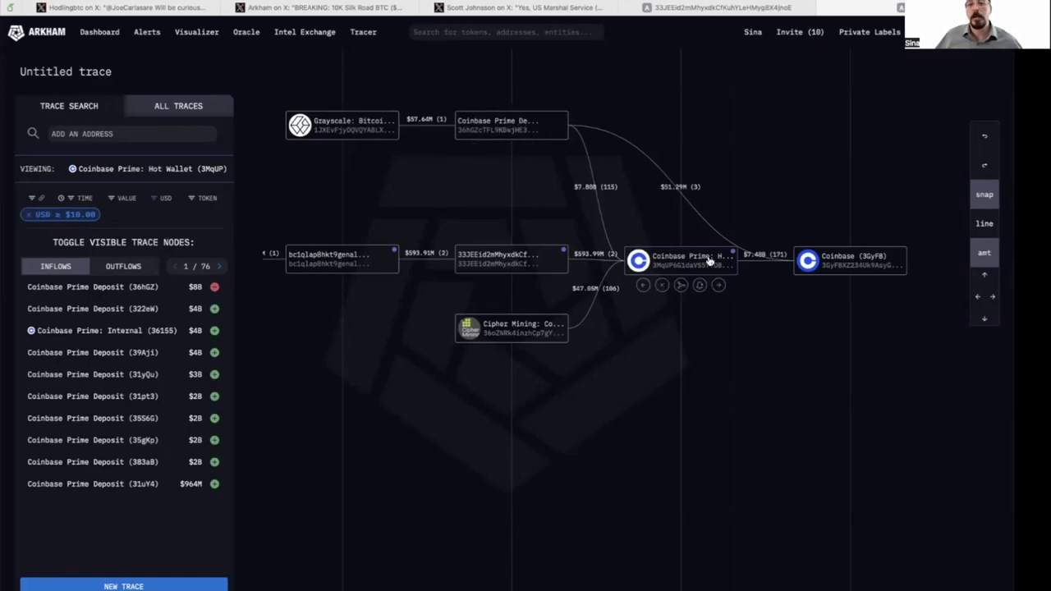
click(651, 274)
mouse_move(681, 258)
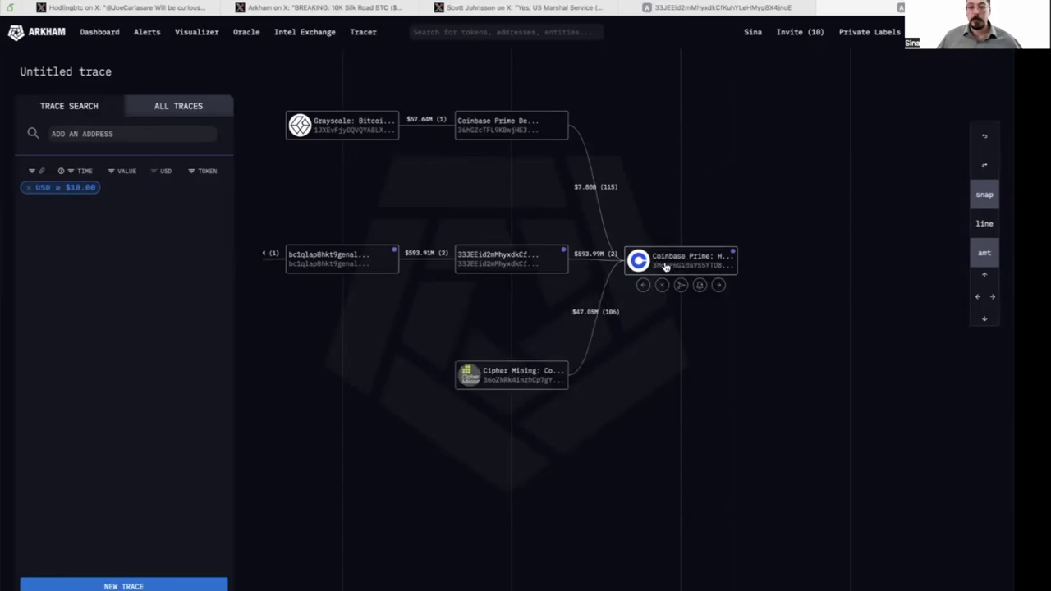
Fetch the outflows of the Coinbase Prime hot wallet and add the Flow Traders, Cumberland DRW and Genesis Trading recipients to the trace
click(720, 287)
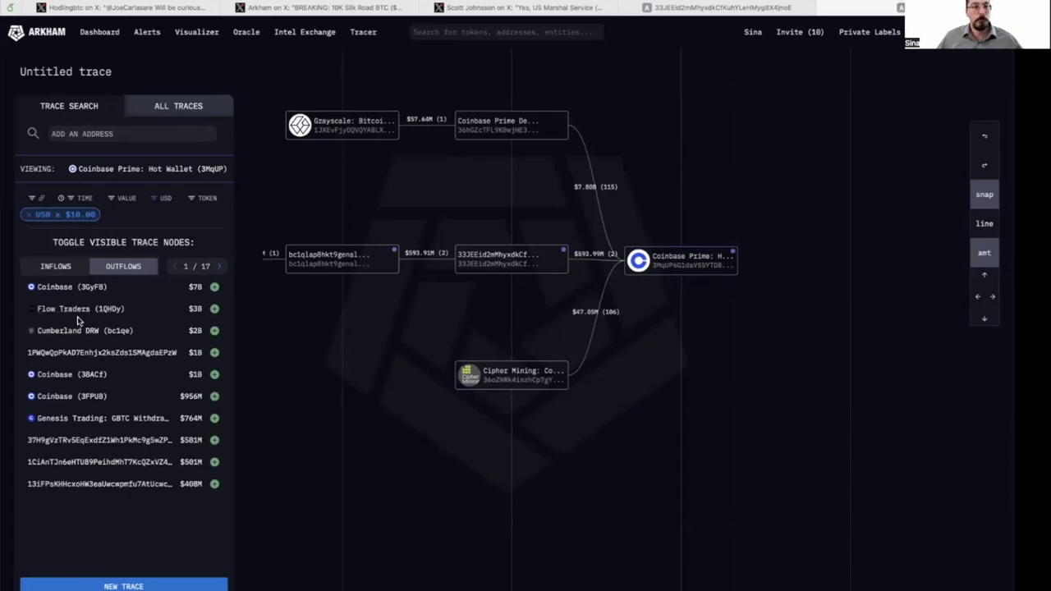
click(214, 309)
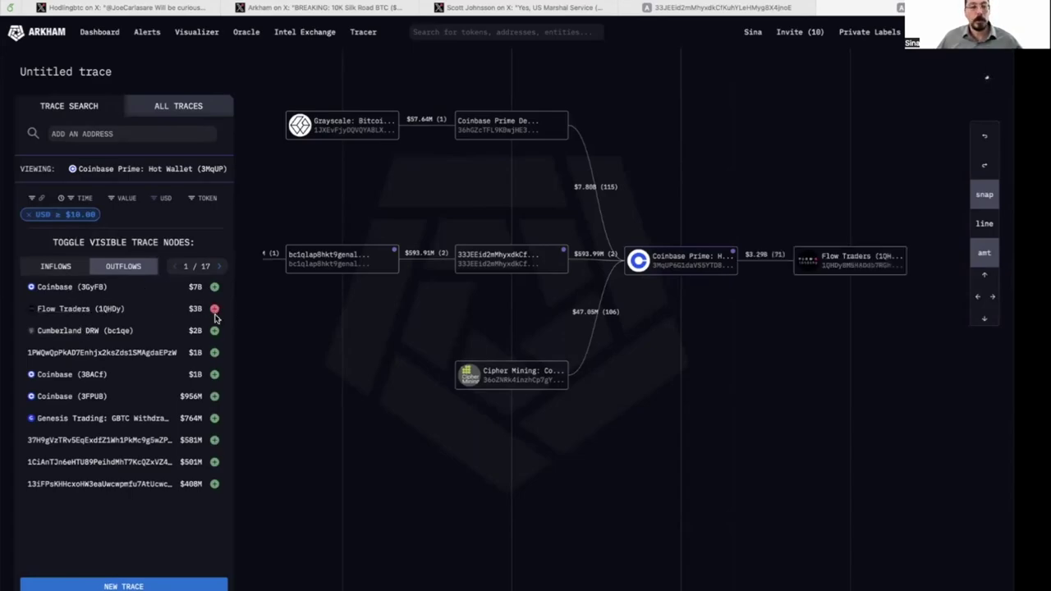
click(213, 330)
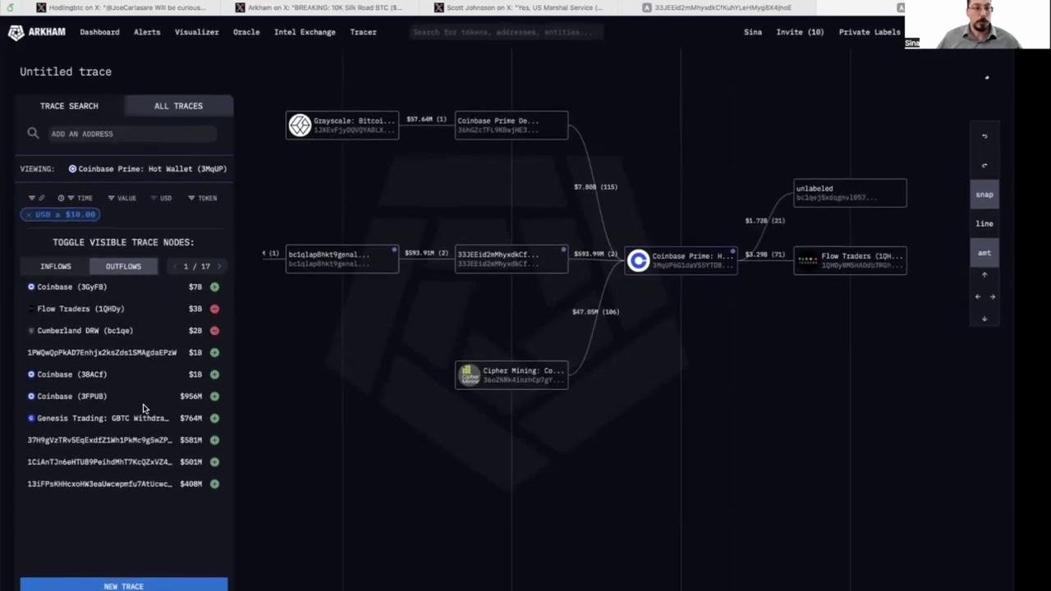
click(214, 418)
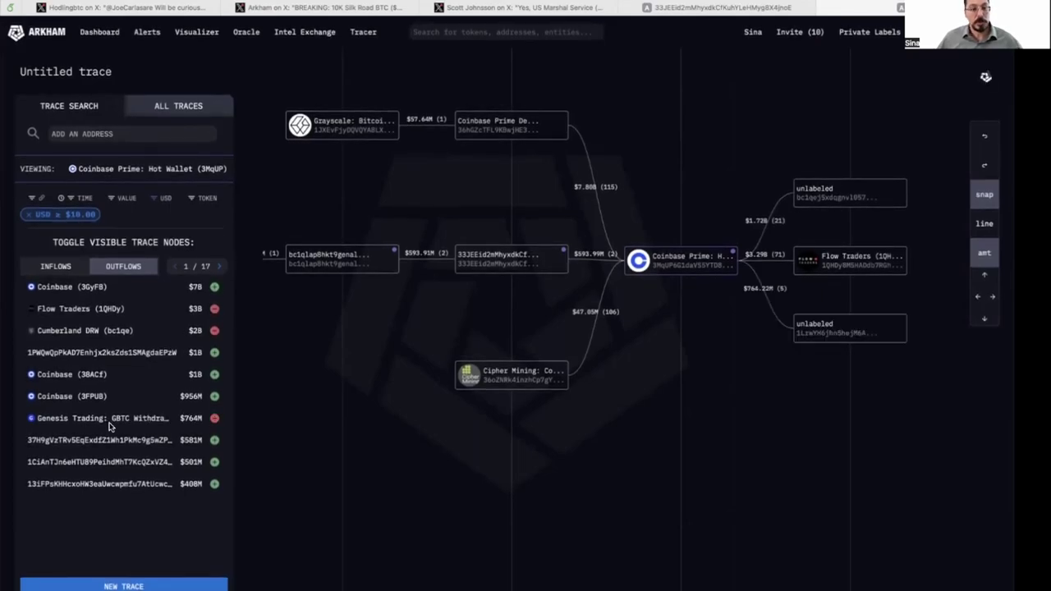
Browse further outflow pages of the Coinbase Prime hot wallet and add the bc1qwcf recipient address to the trace
click(220, 266)
click(219, 266)
click(220, 266)
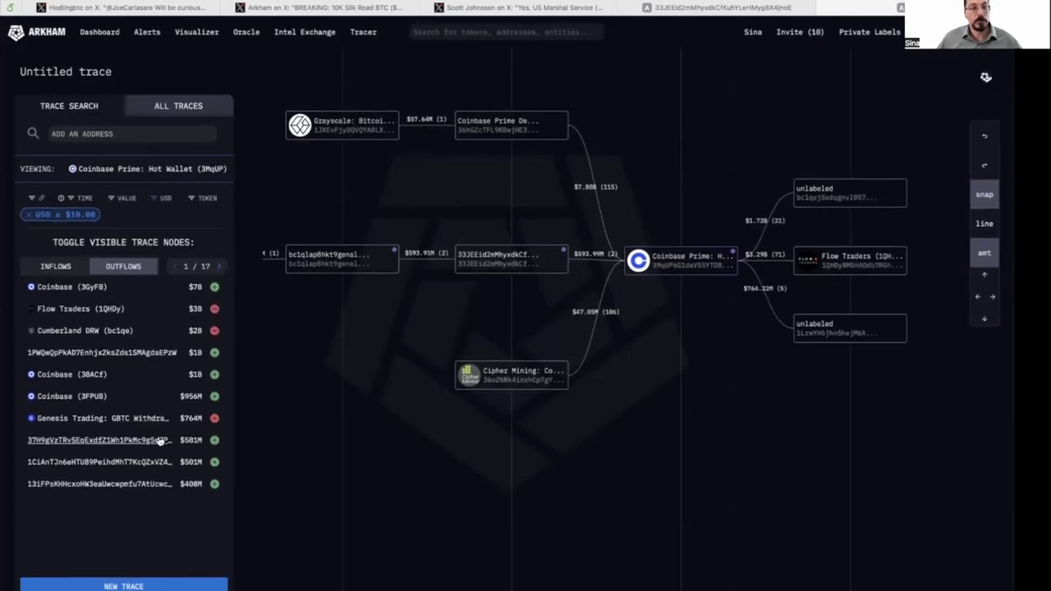
click(213, 308)
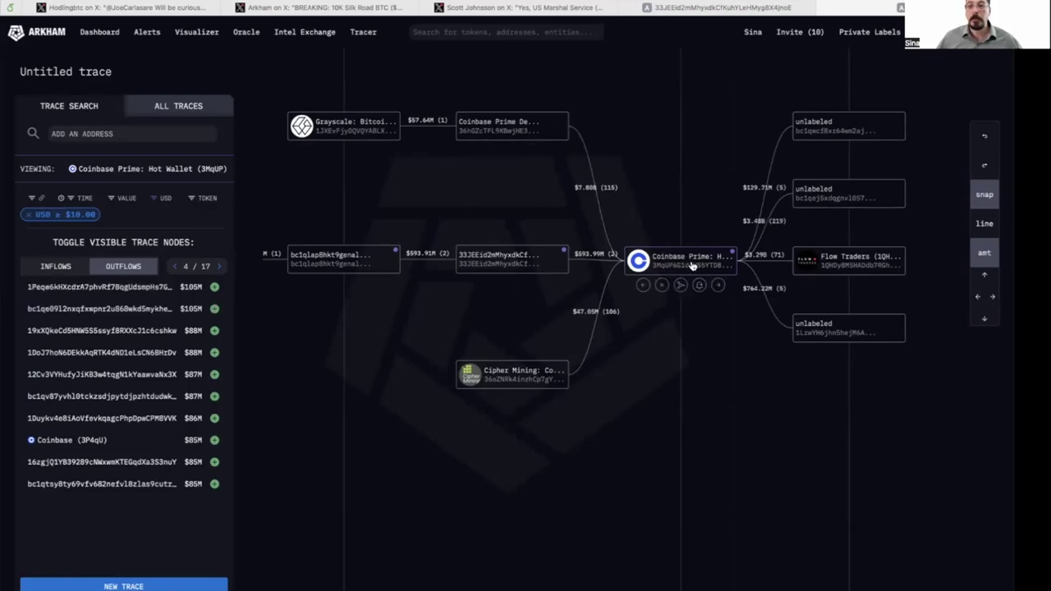
Switch to the X post about US Marshal Service sales and highlight its sentence on the agreement requiring completely segregated USMS assets
mouse_move(829, 152)
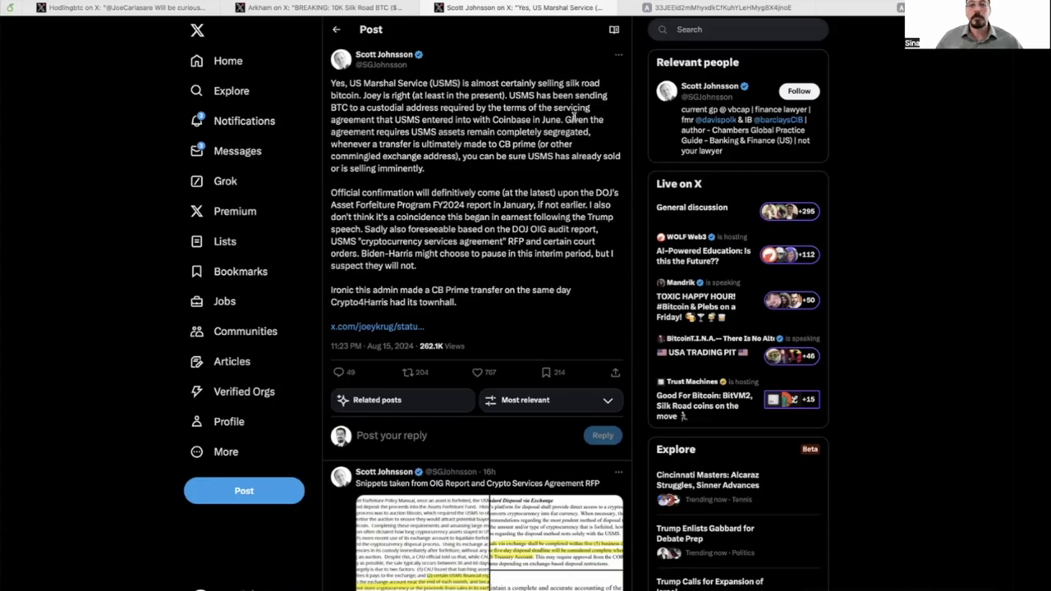
drag(564, 119, 620, 168)
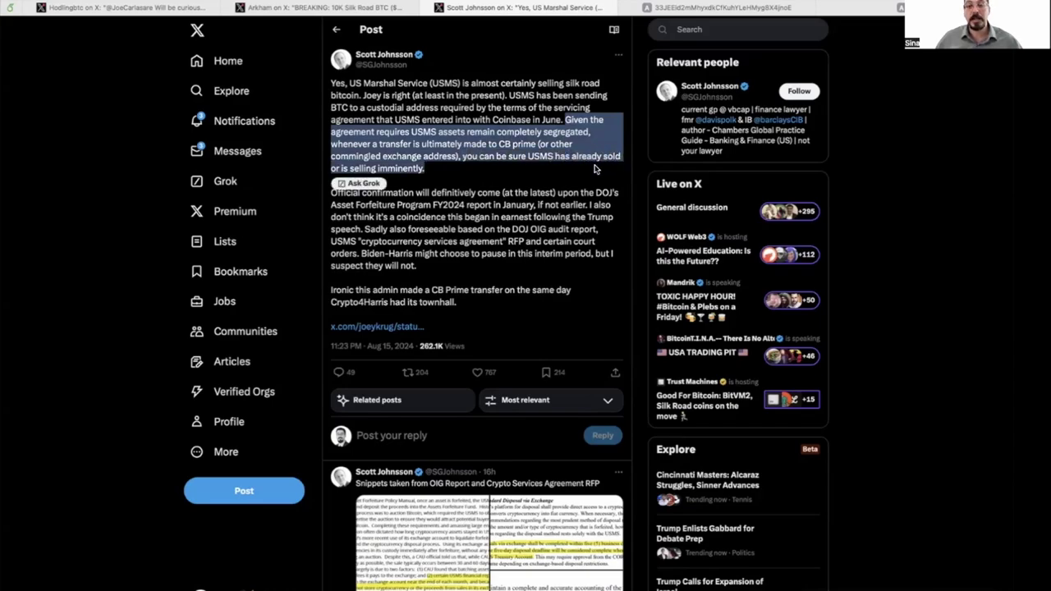
click(640, 170)
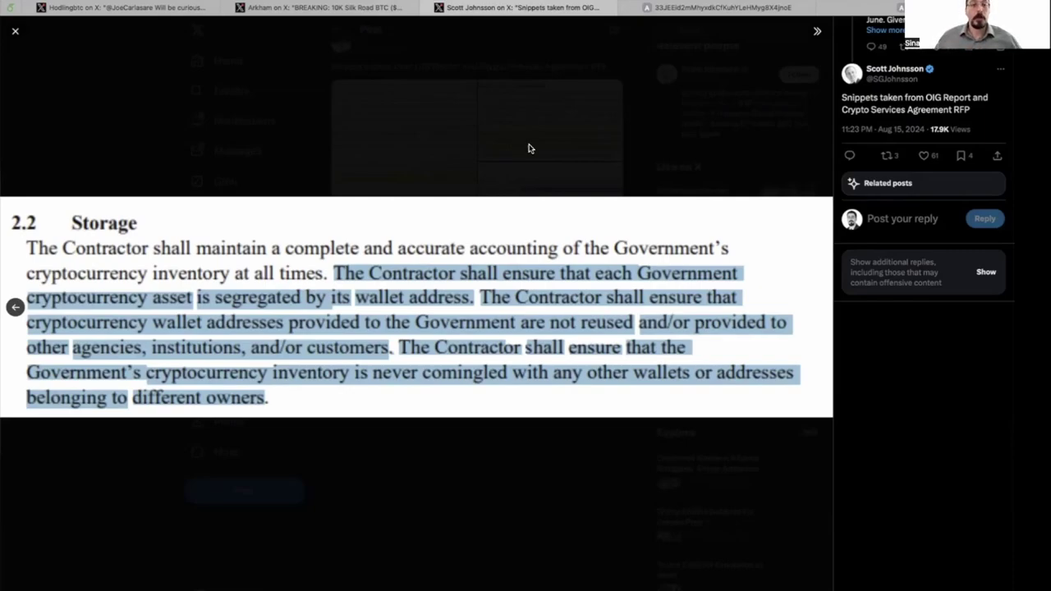
Switch back to the Arkham trace and examine the flows from the 33JEE address through the Coinbase Prime hot wallet to its recipients
click(695, 144)
click(712, 11)
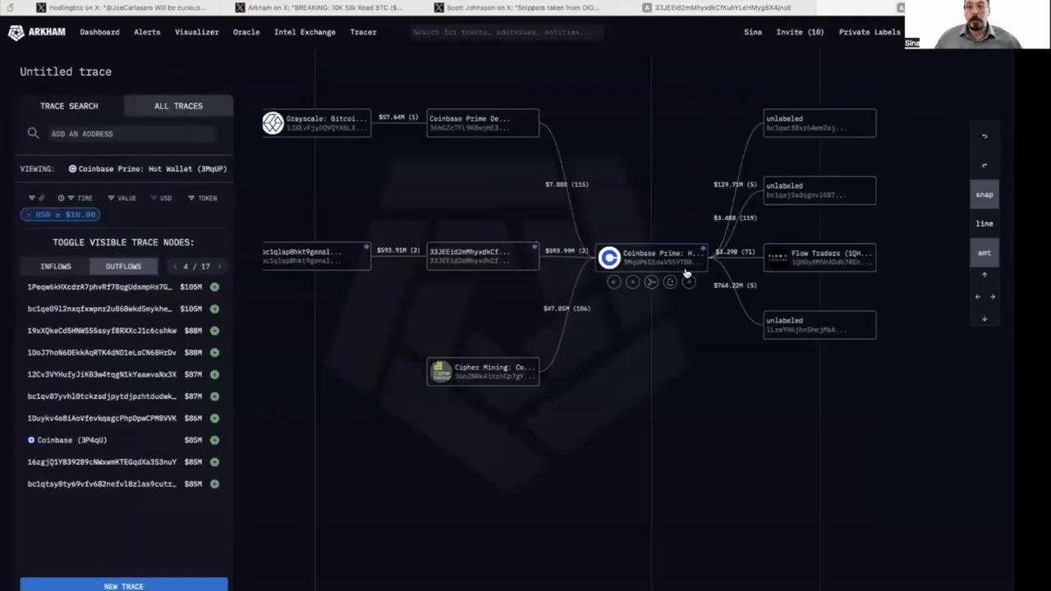
click(465, 265)
click(727, 260)
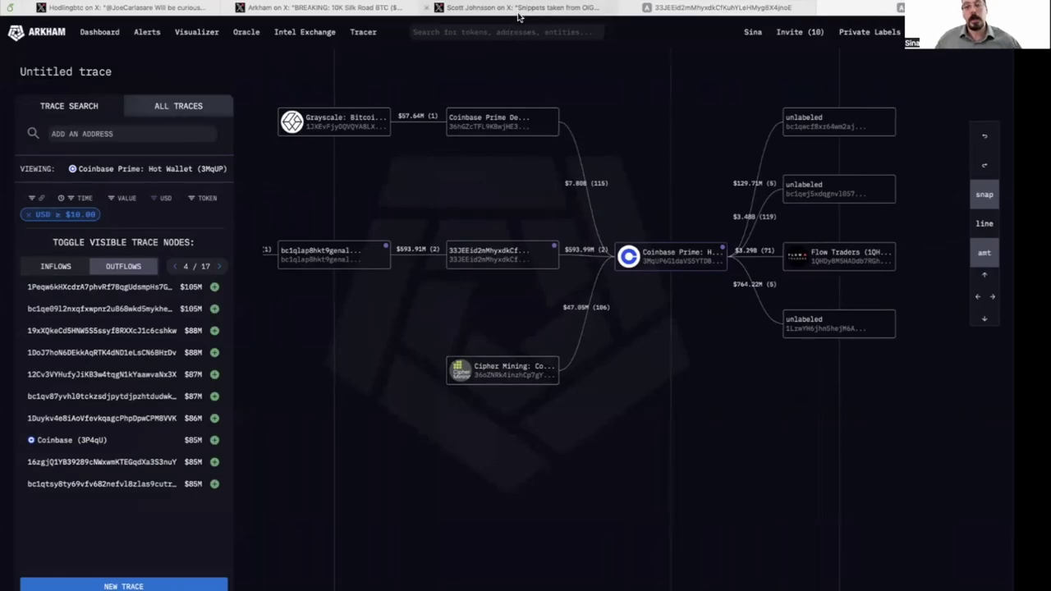
drag(687, 180, 679, 184)
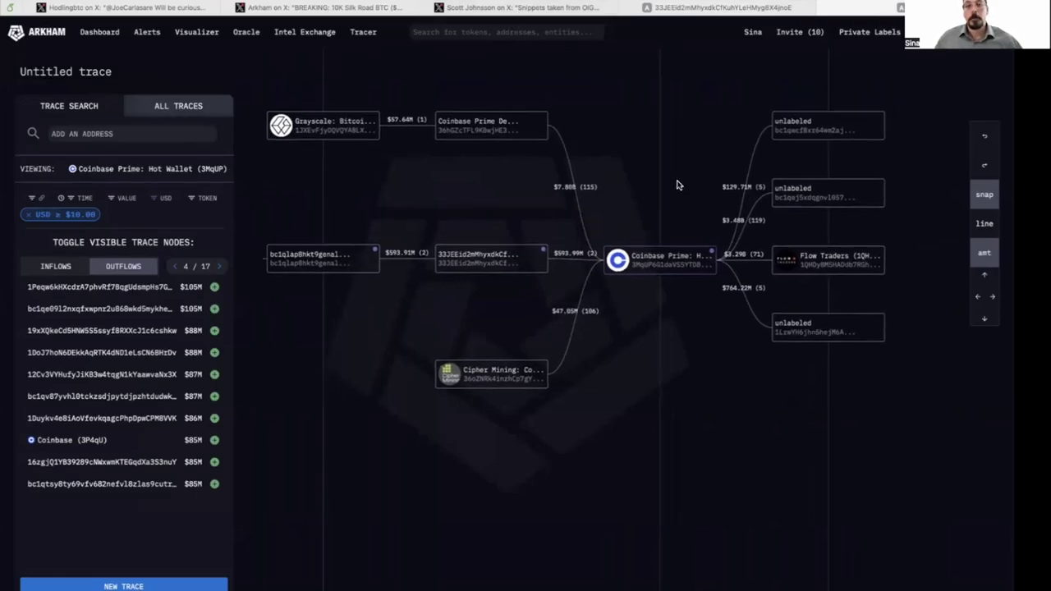
mouse_move(662, 267)
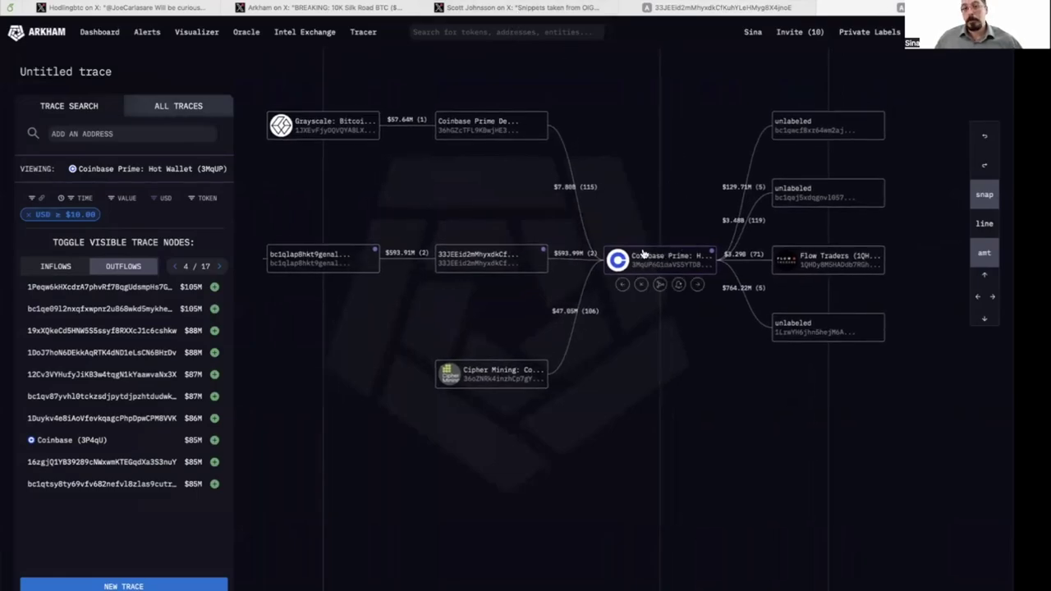